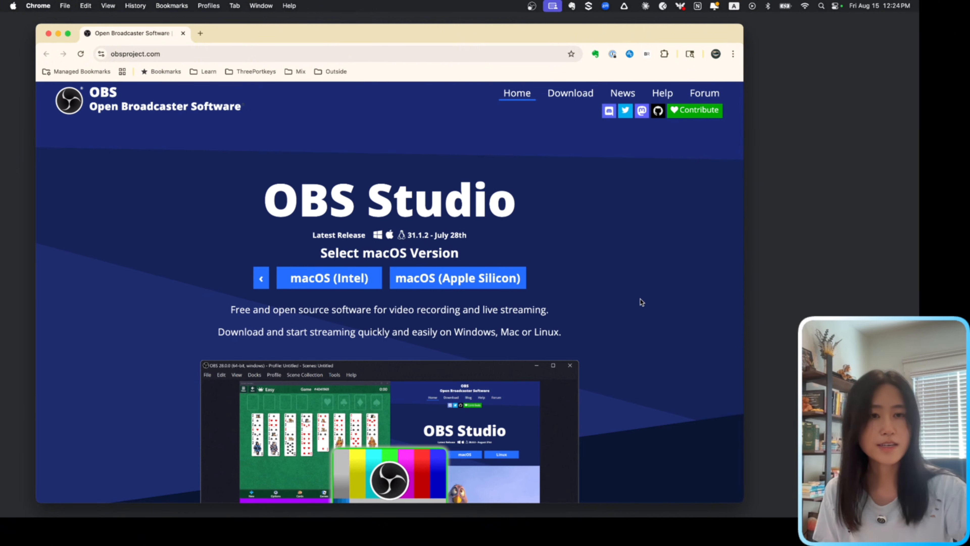
# - Download OBS Studio for macOS (Apple Silicon) and install it from the disk image into the Applications folder
pyautogui.click(436, 282)
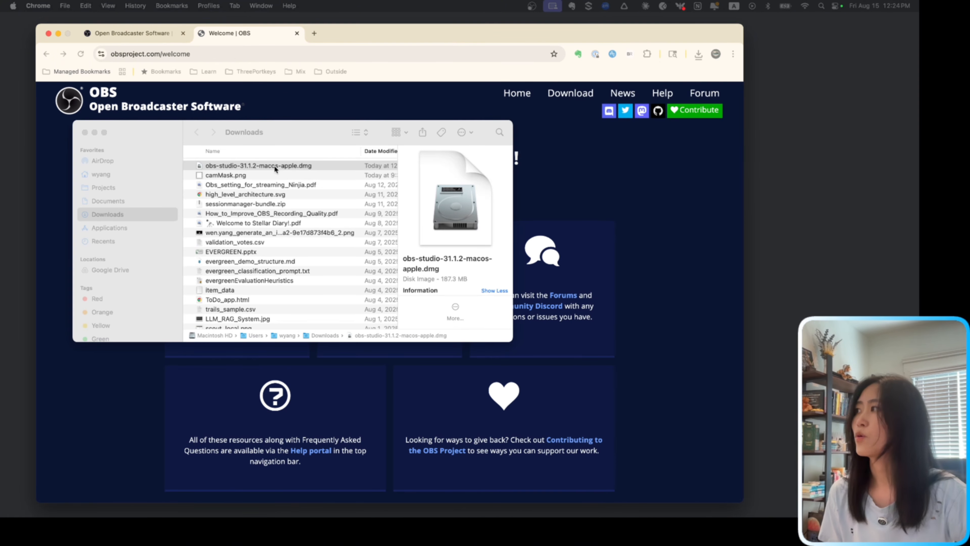
pyautogui.doubleClick(275, 166)
pyautogui.click(249, 224)
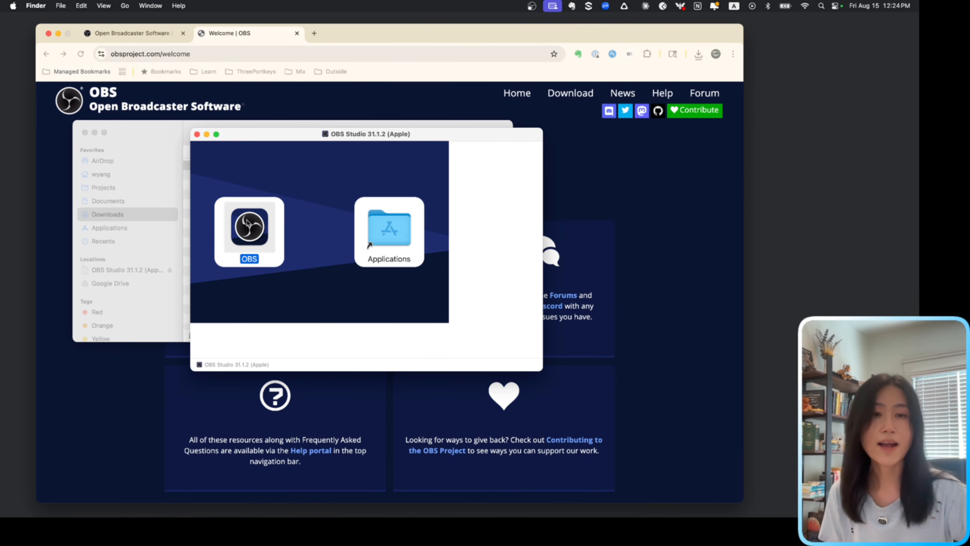
pyautogui.moveTo(248, 224); pyautogui.dragTo(393, 232)
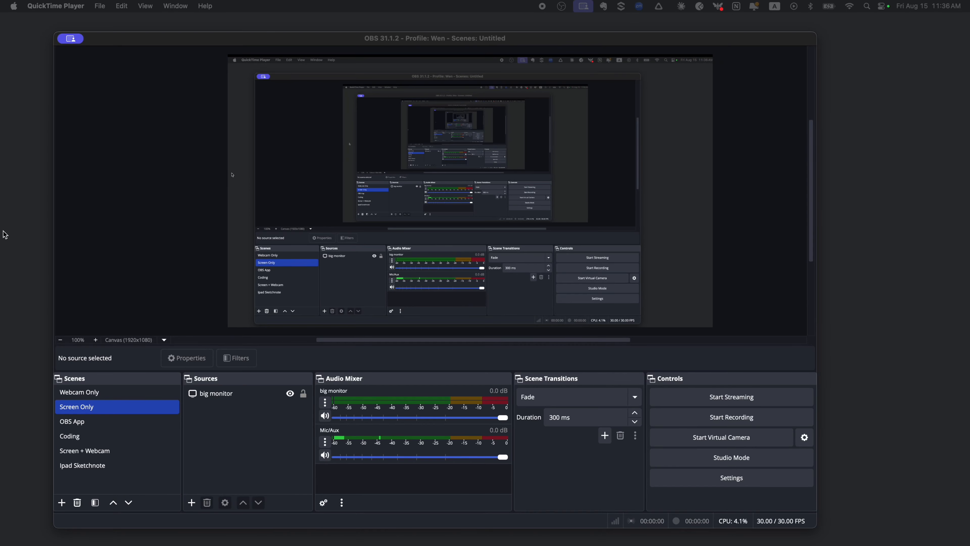
# - In OBS, create a new profile named Recording with the auto-configuration wizard enabled
pyautogui.click(136, 53)
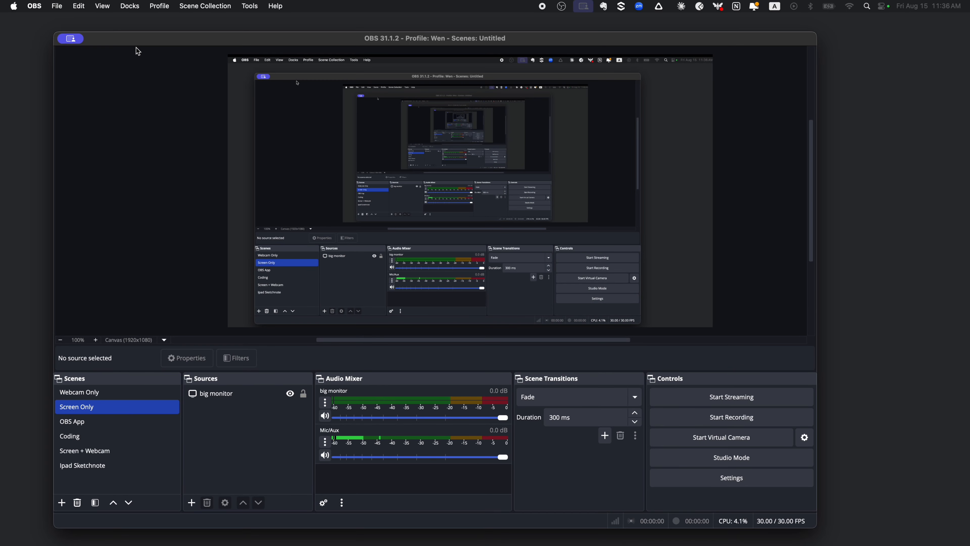
pyautogui.click(162, 6)
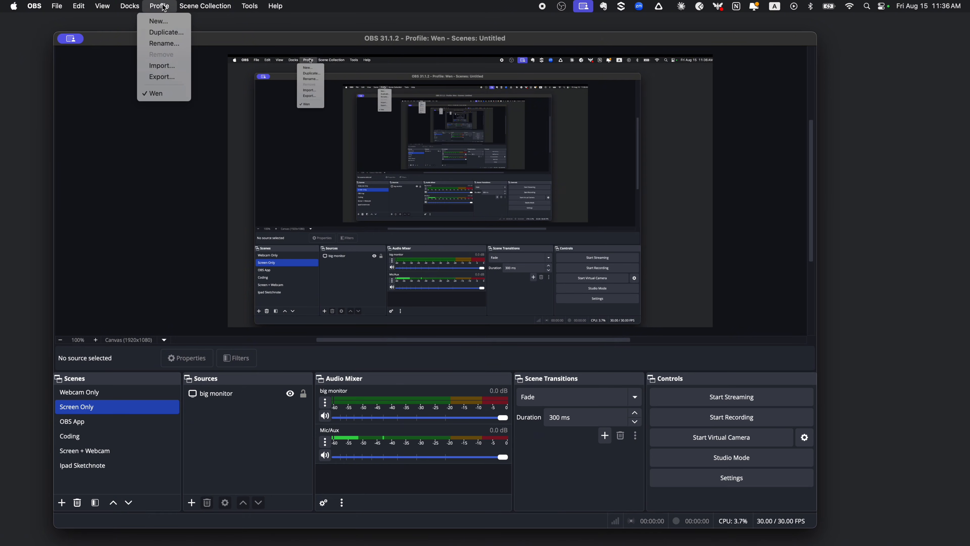
pyautogui.click(170, 22)
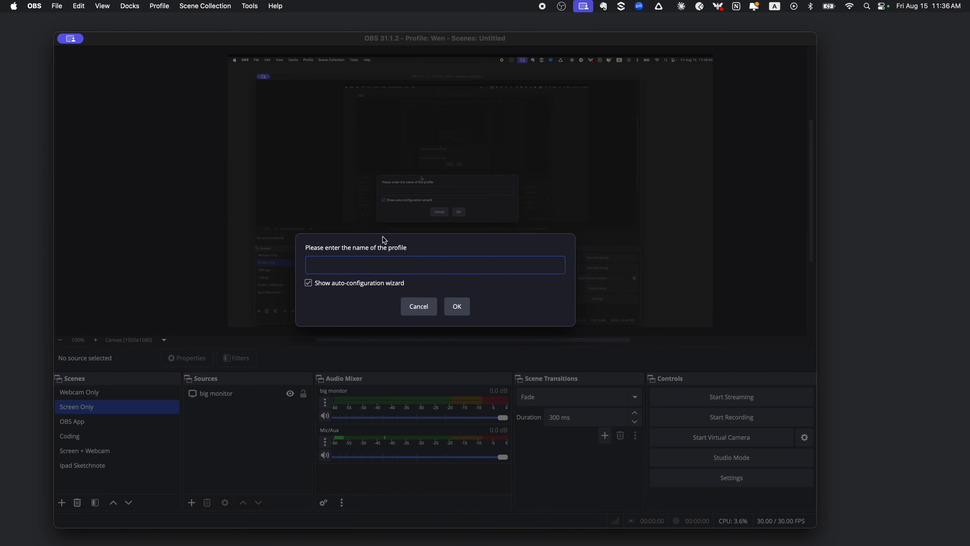
pyautogui.write('Recording')
pyautogui.click(458, 307)
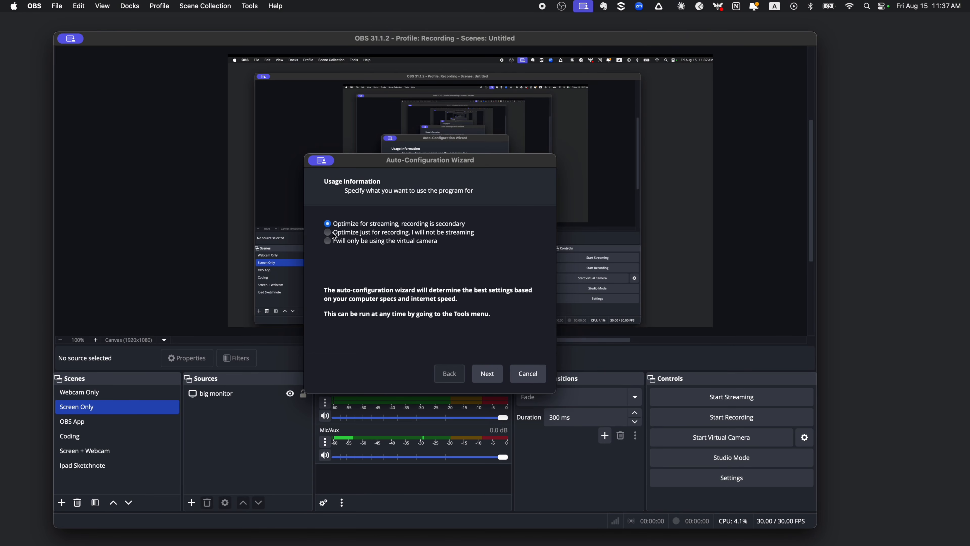
# - Optimize the profile just for recording at 30 FPS with the auto-configuration wizard and apply the suggested settings
pyautogui.click(330, 233)
pyautogui.click(492, 377)
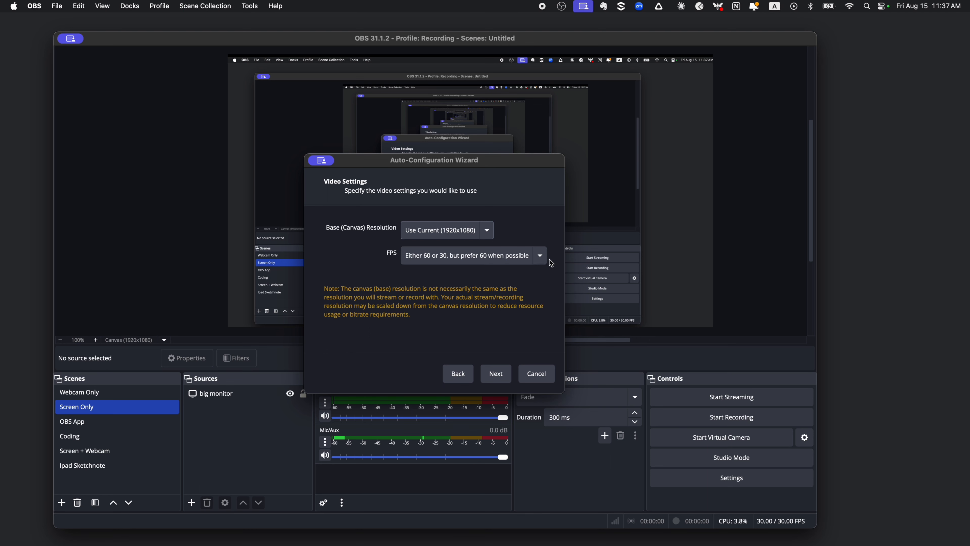
pyautogui.click(539, 254)
pyautogui.click(512, 288)
pyautogui.click(502, 379)
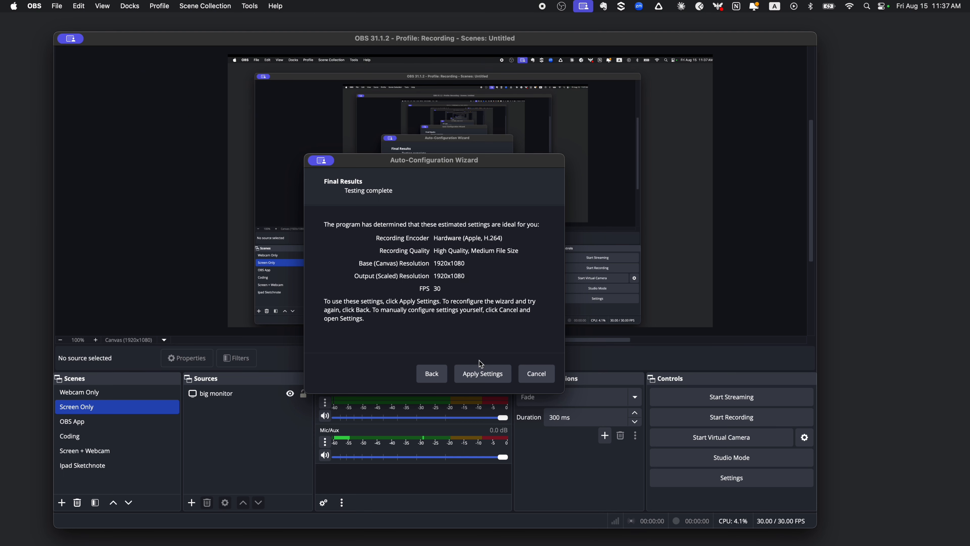
pyautogui.click(483, 374)
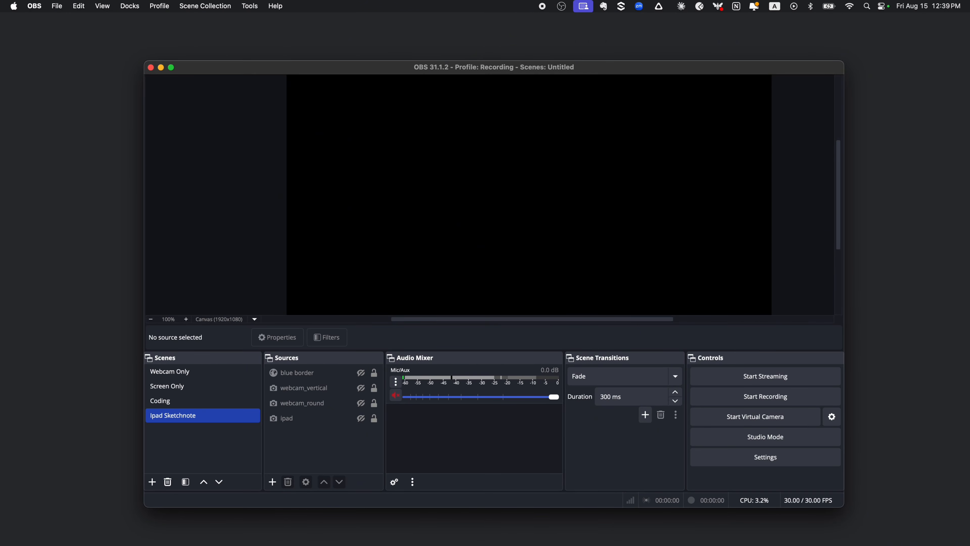
# - Switch the output mode to Advanced in the output settings
pyautogui.click(781, 462)
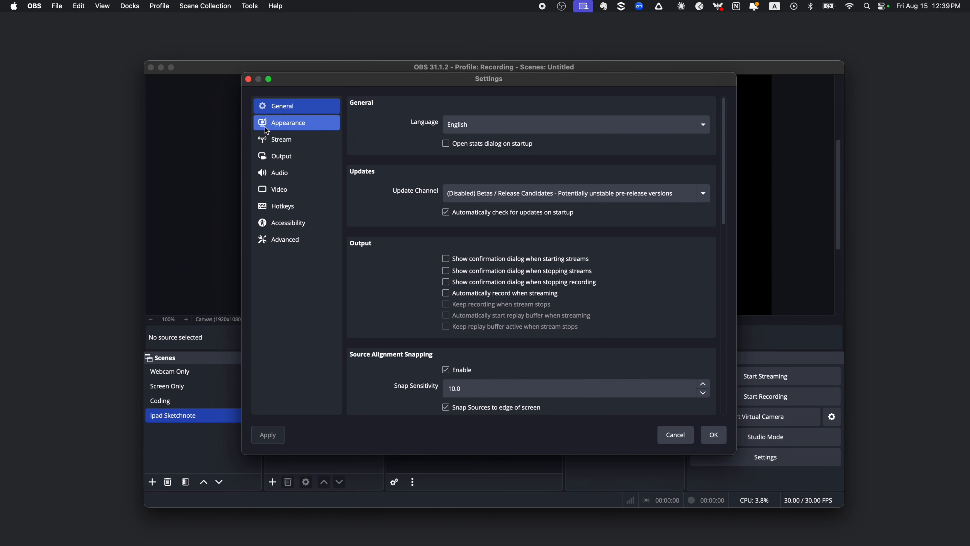
pyautogui.click(281, 162)
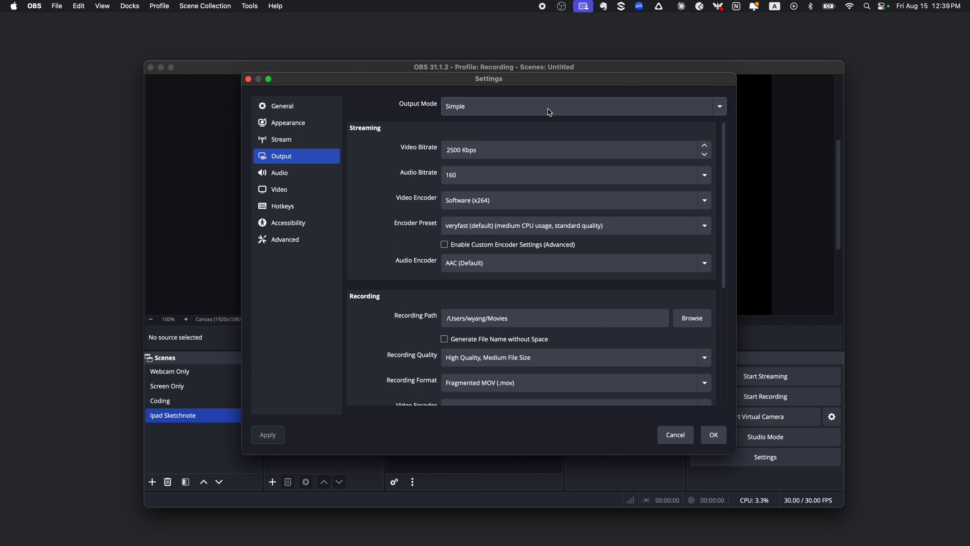
pyautogui.click(611, 111)
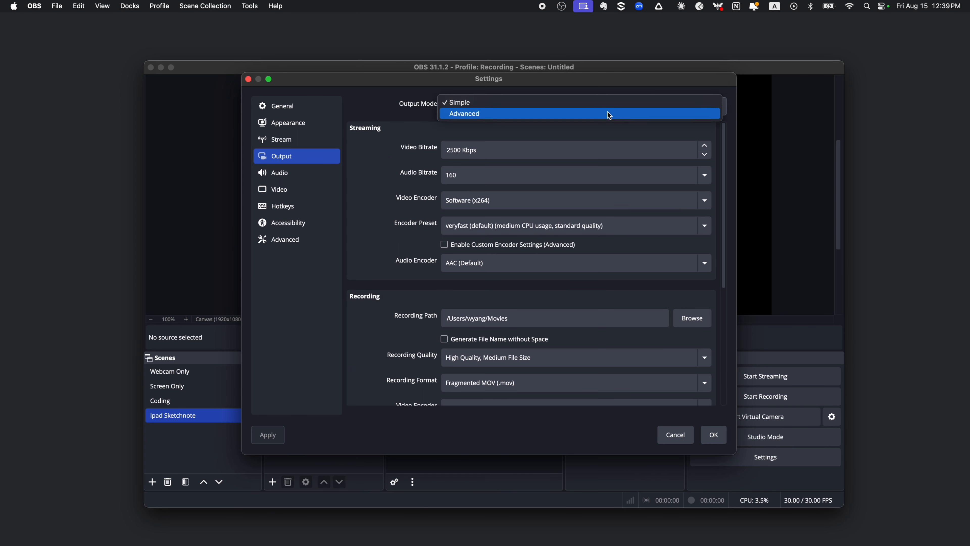
pyautogui.click(610, 114)
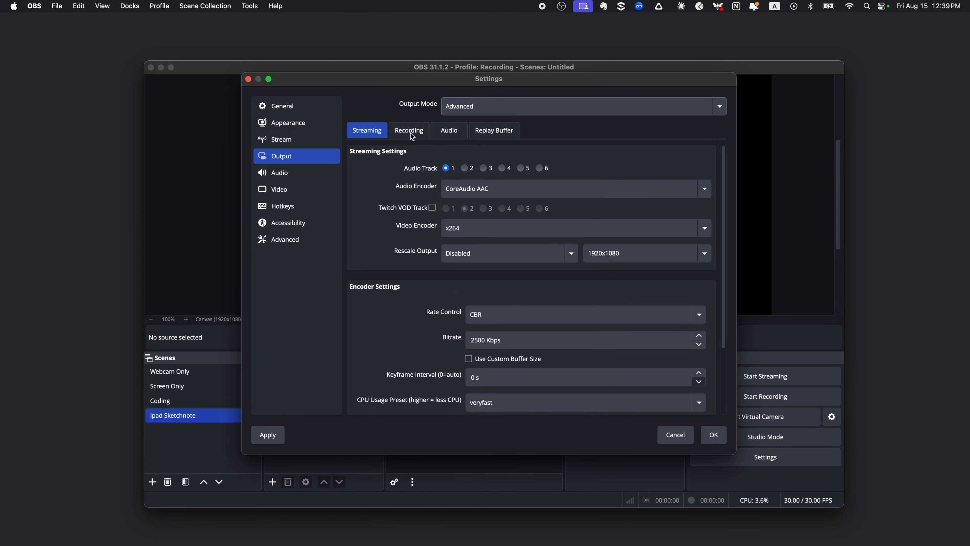
# - Set the video encoder for recordings to AOM AV1
pyautogui.click(412, 135)
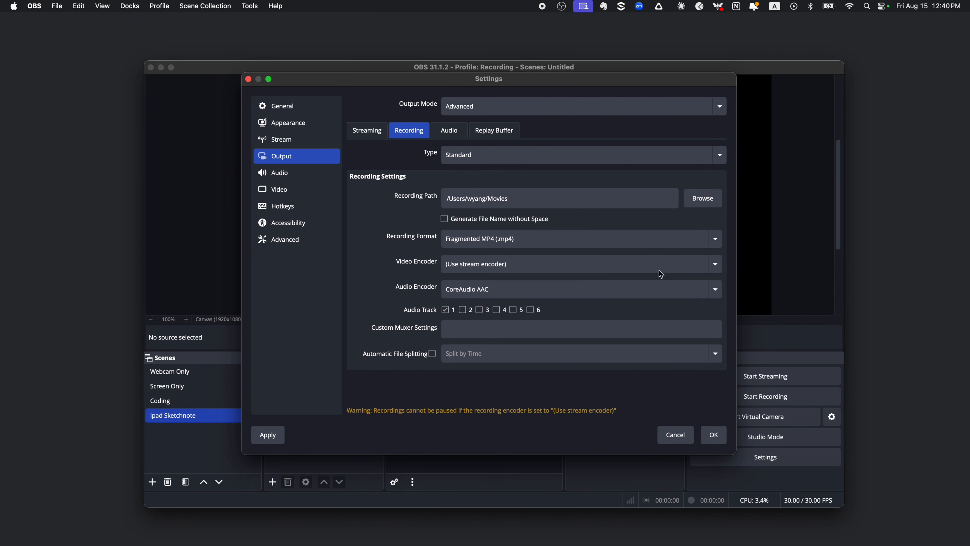
pyautogui.click(718, 269)
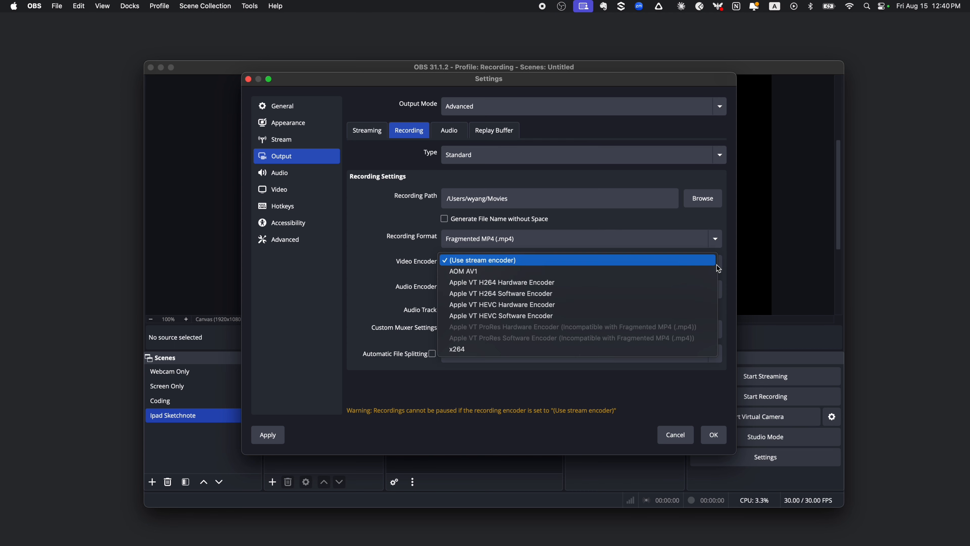
pyautogui.click(704, 272)
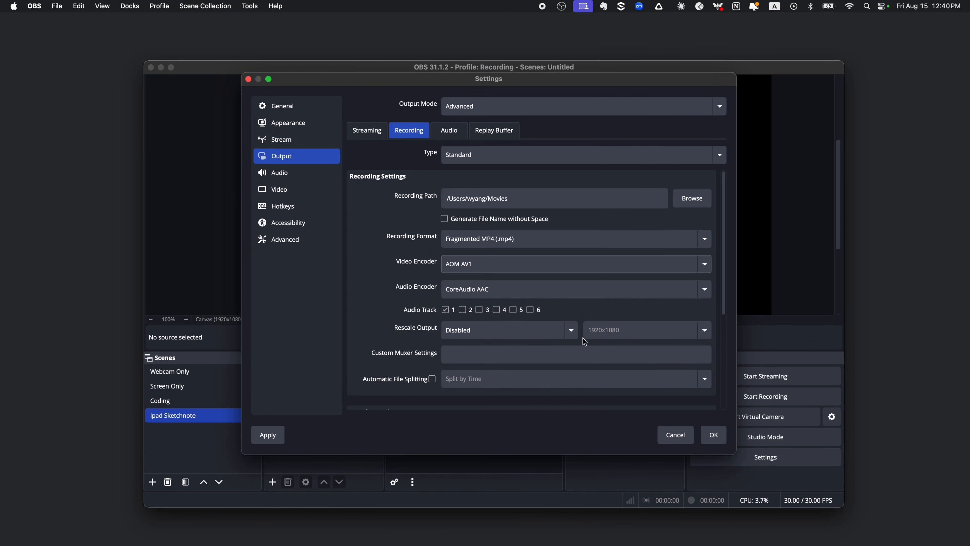
# - Set the recording encoder's bitrate to 8000 Kbps and its keyframe interval to 2 s, keeping the Okay (8) preset
pyautogui.scroll(-5, 599, 344)
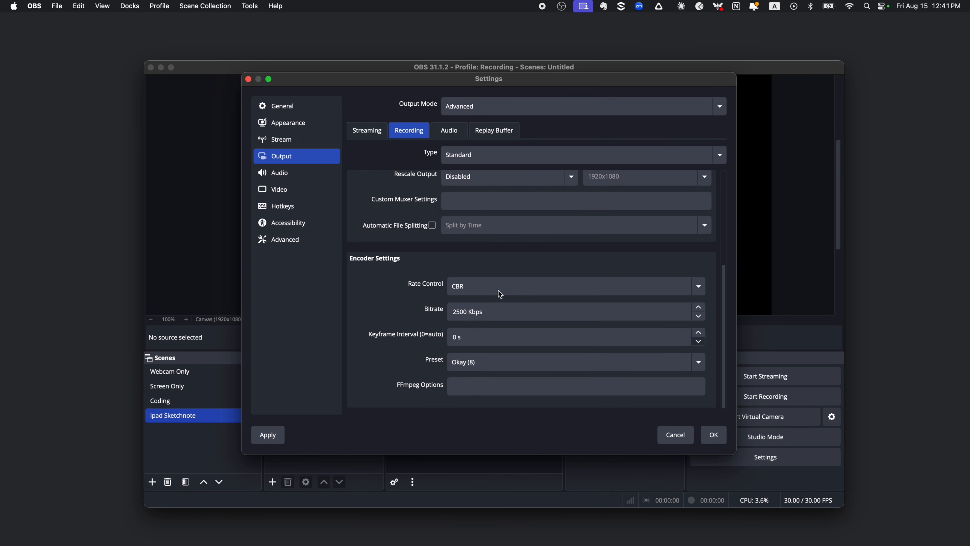
pyautogui.click(464, 314)
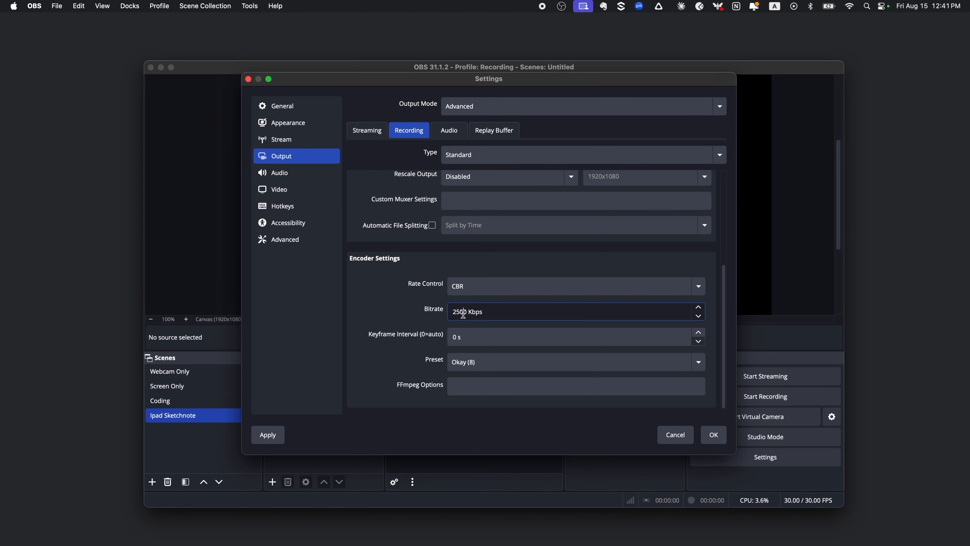
pyautogui.moveTo(466, 313); pyautogui.dragTo(444, 314)
pyautogui.write('8000')
pyautogui.click(699, 333)
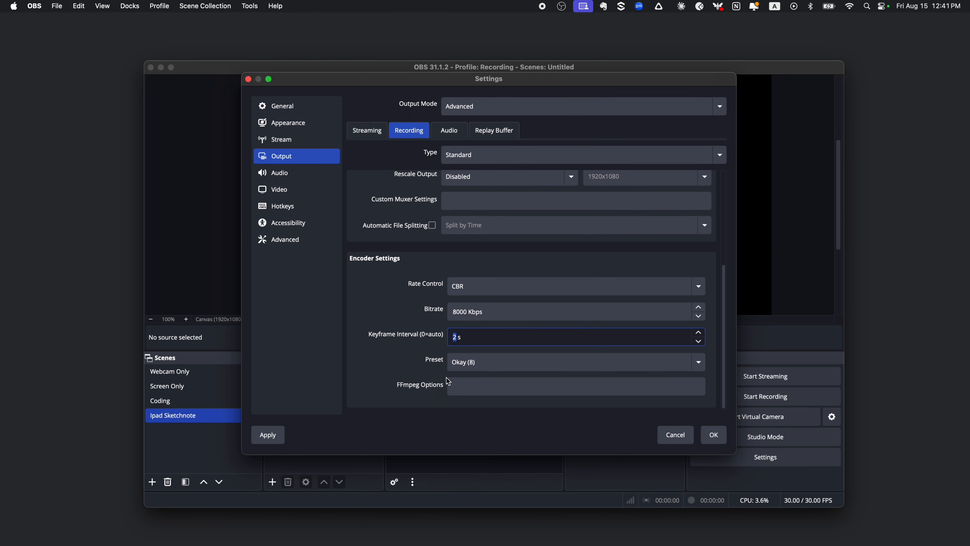
pyautogui.click(703, 365)
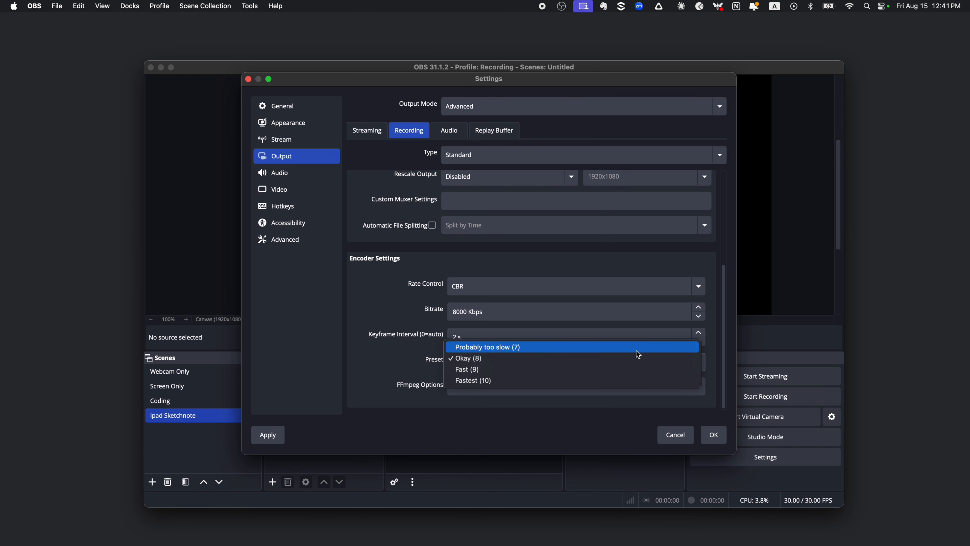
pyautogui.click(715, 366)
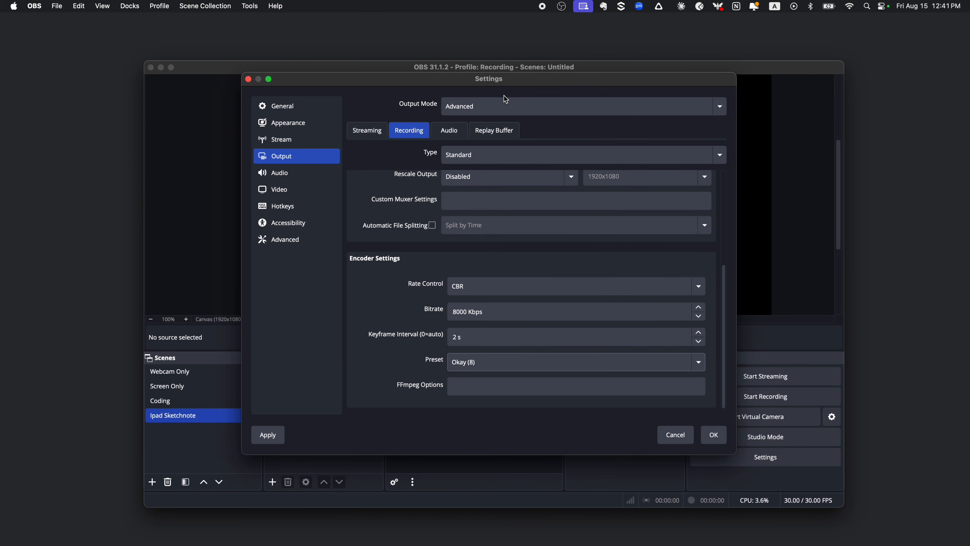
# - Set the output audio bitrate of Track 1 to 320 and apply the settings
pyautogui.click(451, 133)
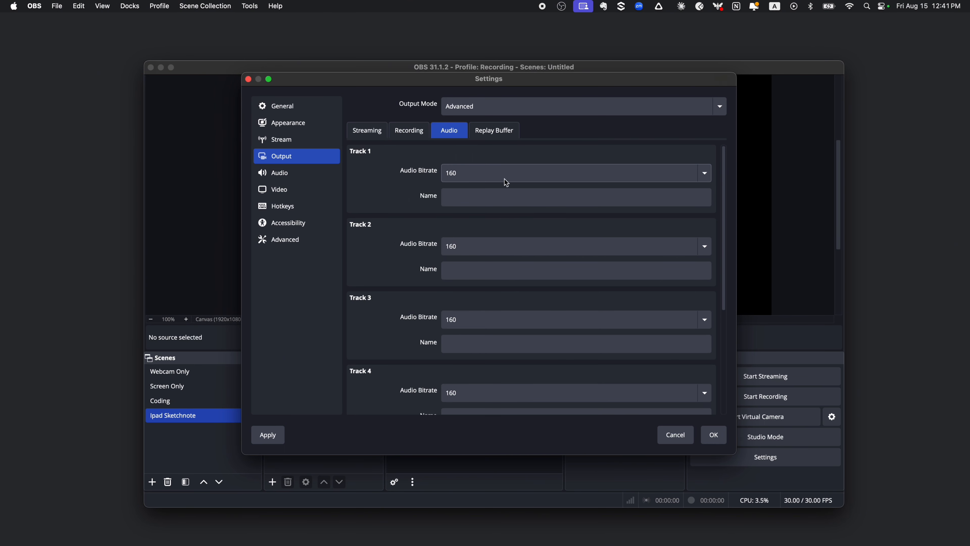
pyautogui.click(706, 173)
pyautogui.click(643, 226)
pyautogui.click(270, 435)
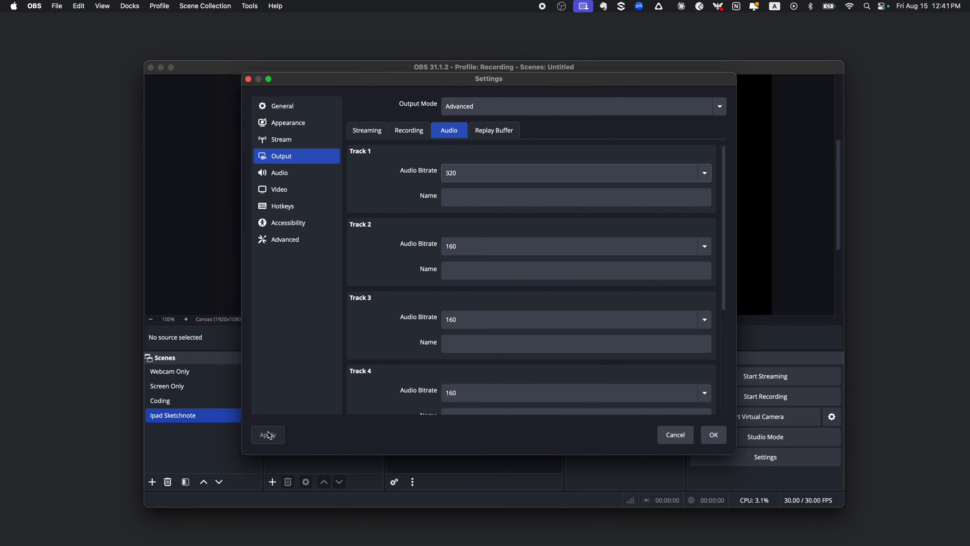
# - Review the general audio settings, choose 1920x1080 as the base canvas resolution, and accept the settings
pyautogui.click(302, 178)
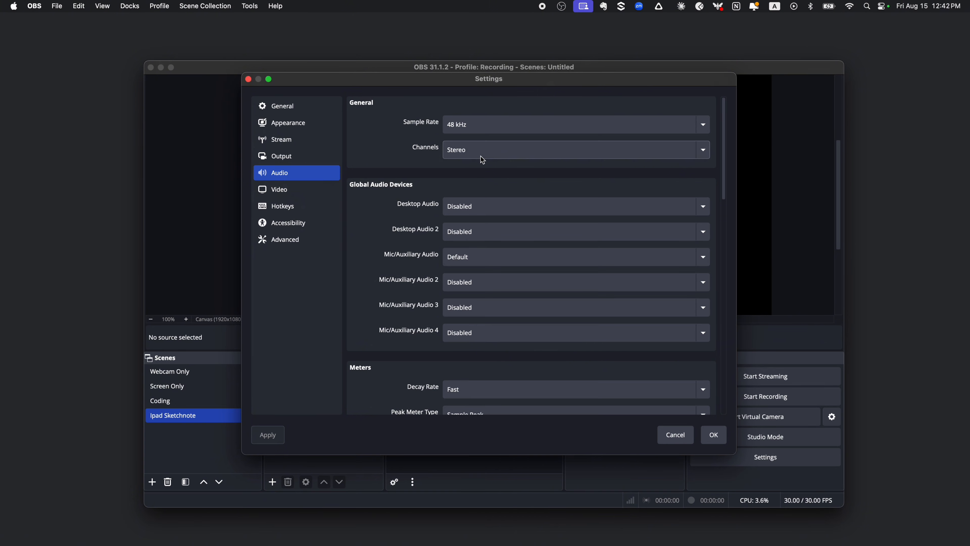
pyautogui.click(294, 194)
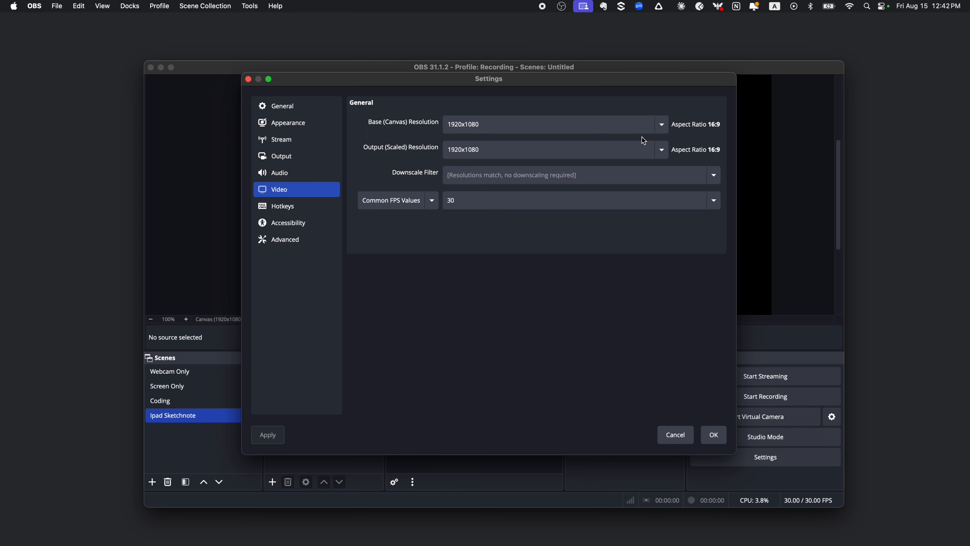
pyautogui.click(662, 125)
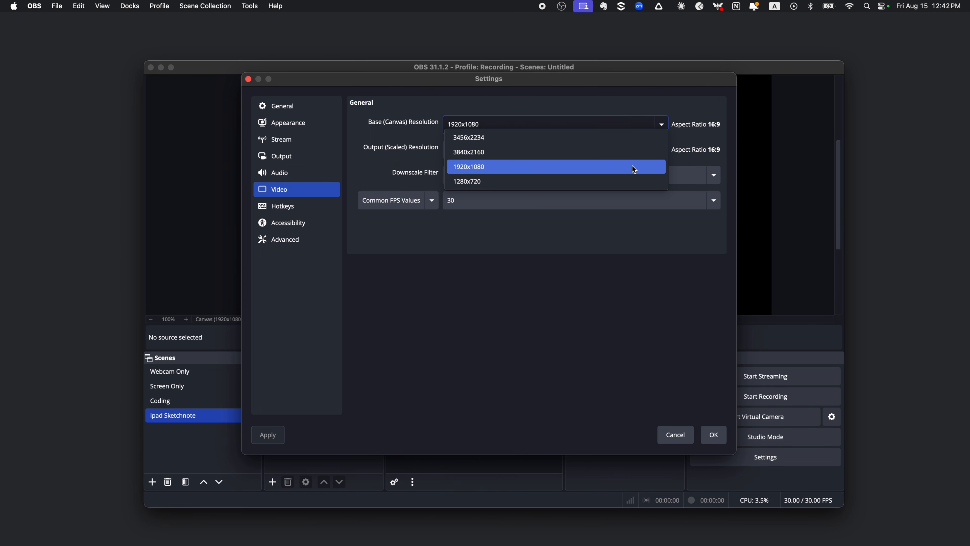
pyautogui.click(634, 170)
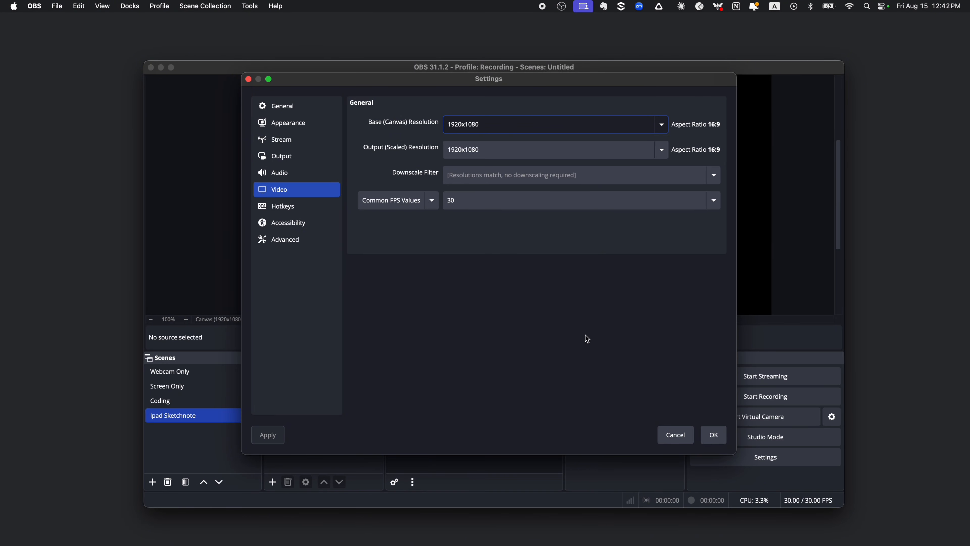
pyautogui.click(713, 435)
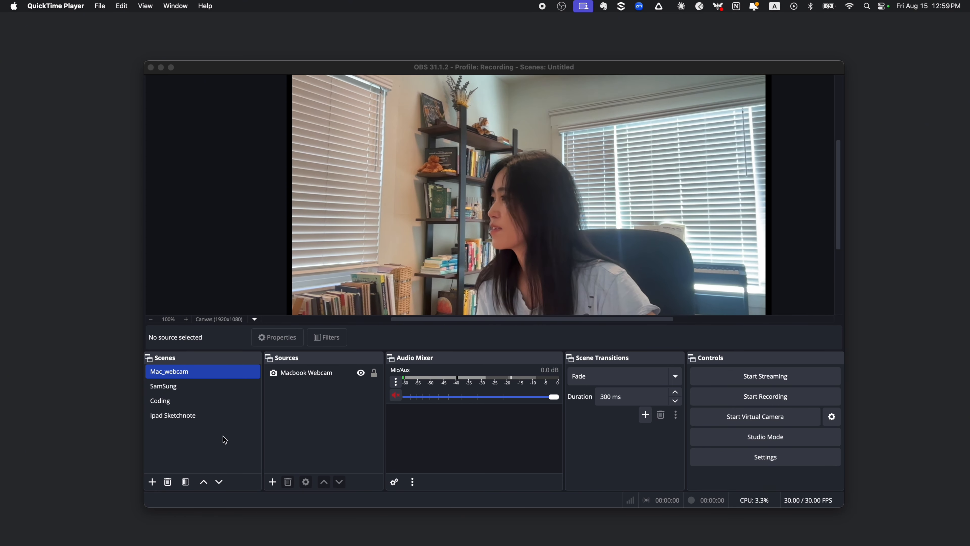
# - Add a new scene named "Webcam only"
pyautogui.click(153, 483)
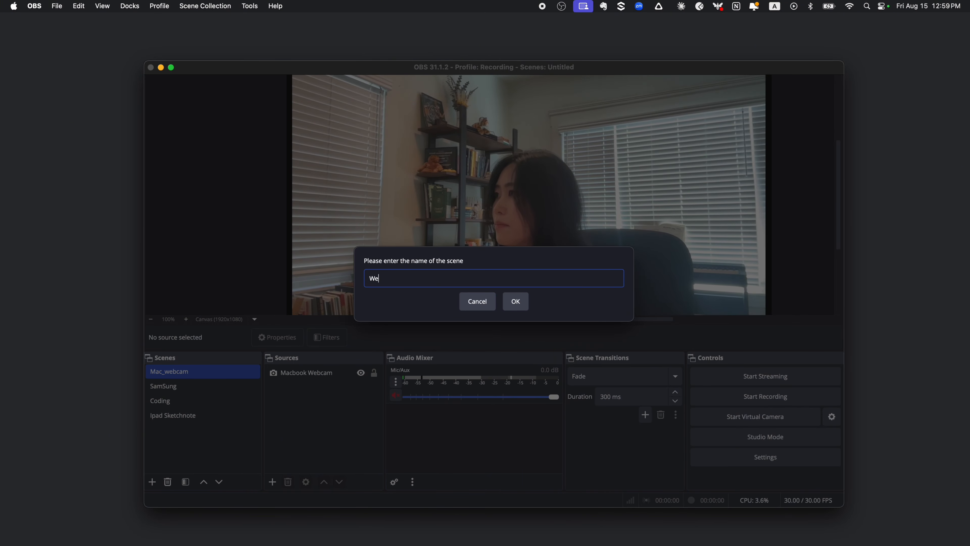
pyautogui.write('Webcam only')
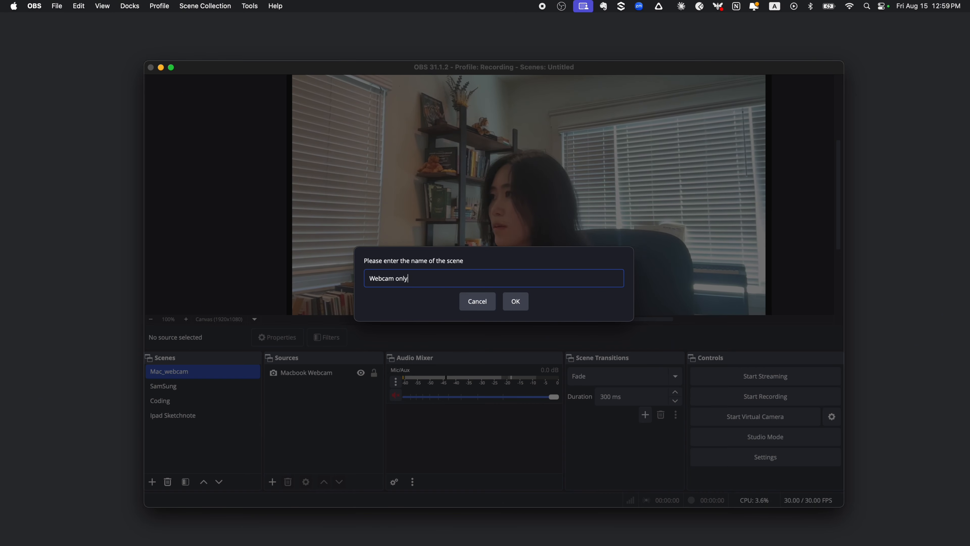
pyautogui.press('Return')
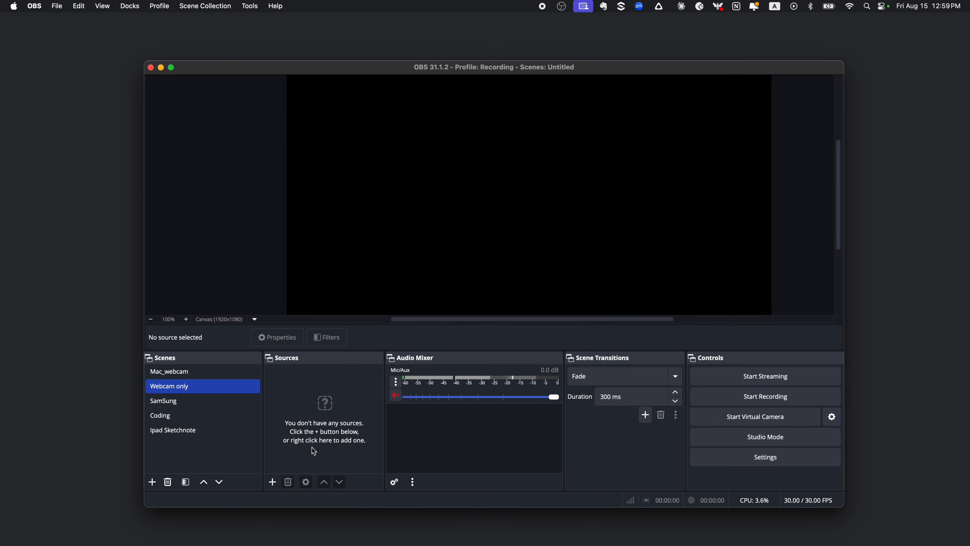
# - Add a Video Capture Device source named "webcam" to the Webcam only scene, using the FaceTime HD Camera with the High preset
pyautogui.click(273, 482)
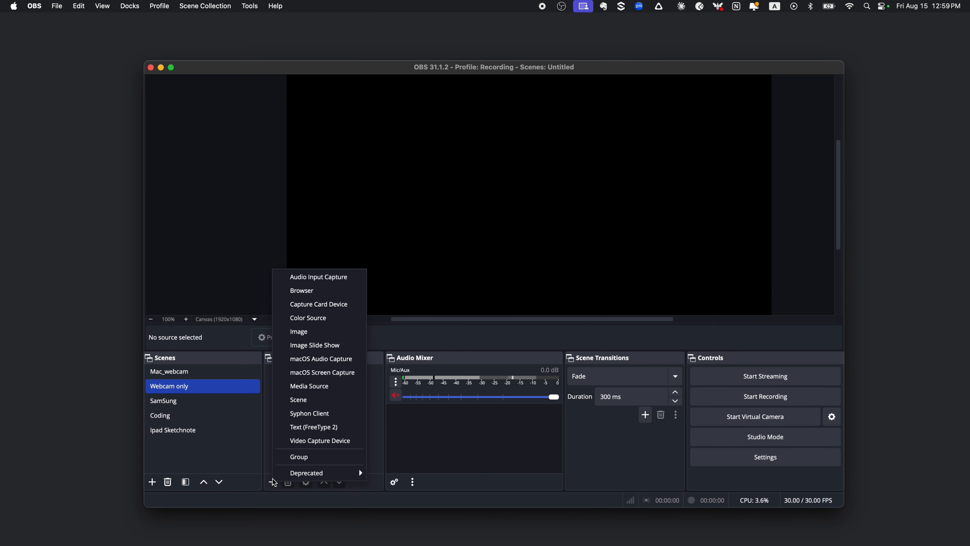
pyautogui.click(350, 446)
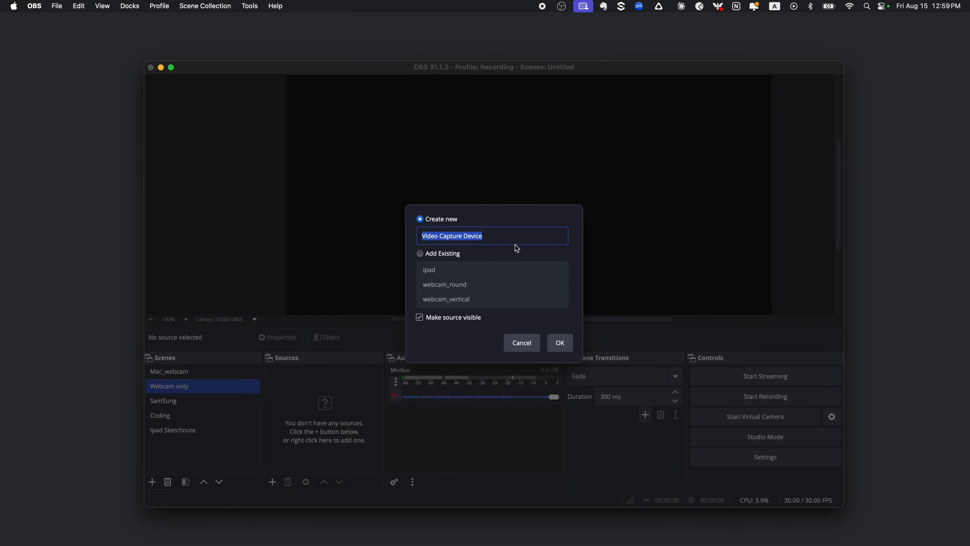
pyautogui.write('webcam')
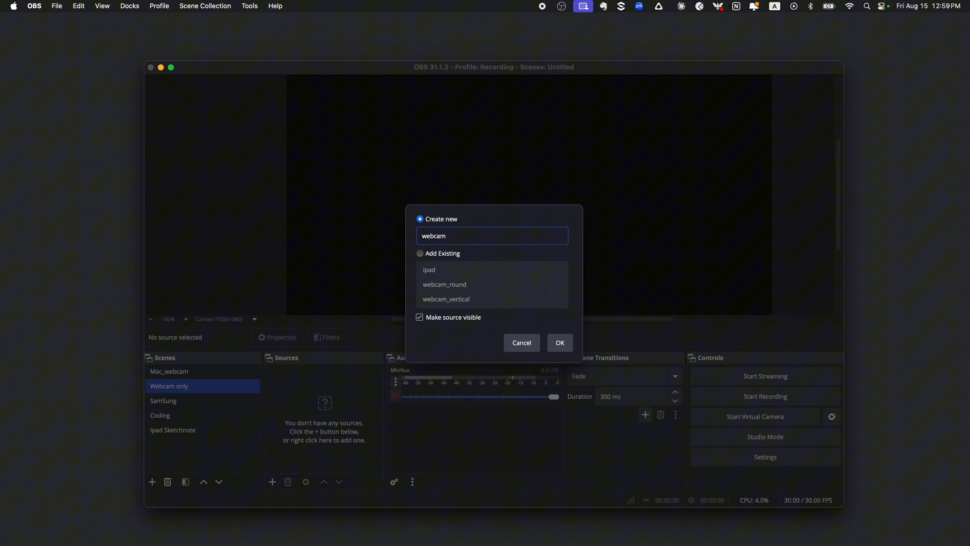
pyautogui.press('Return')
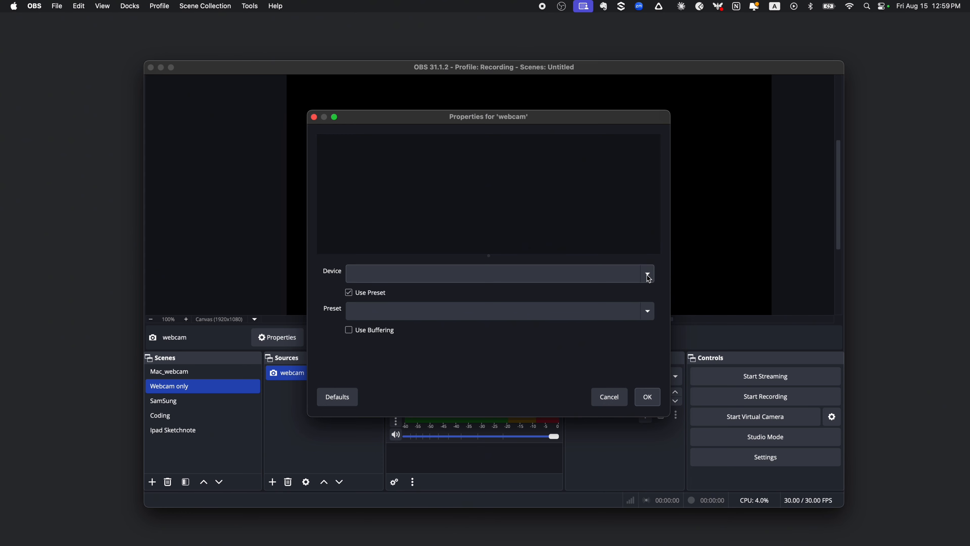
pyautogui.click(649, 273)
pyautogui.click(625, 283)
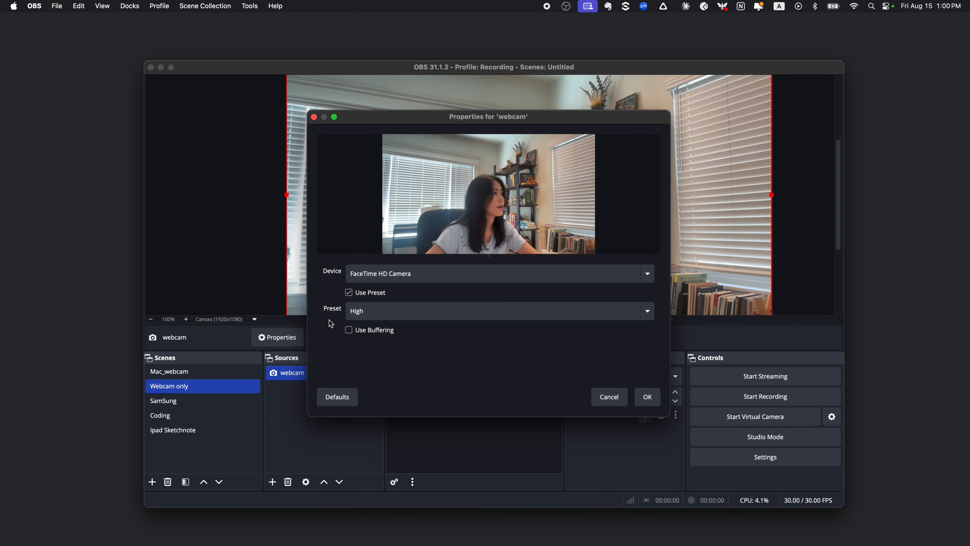
pyautogui.click(647, 396)
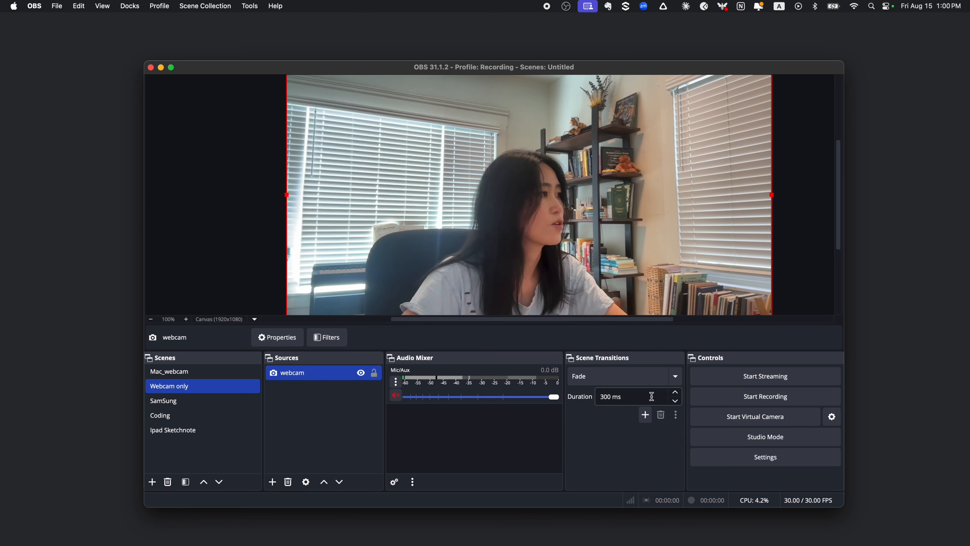
# - Flip the webcam source horizontally in the Webcam only scene
pyautogui.rightClick(318, 375)
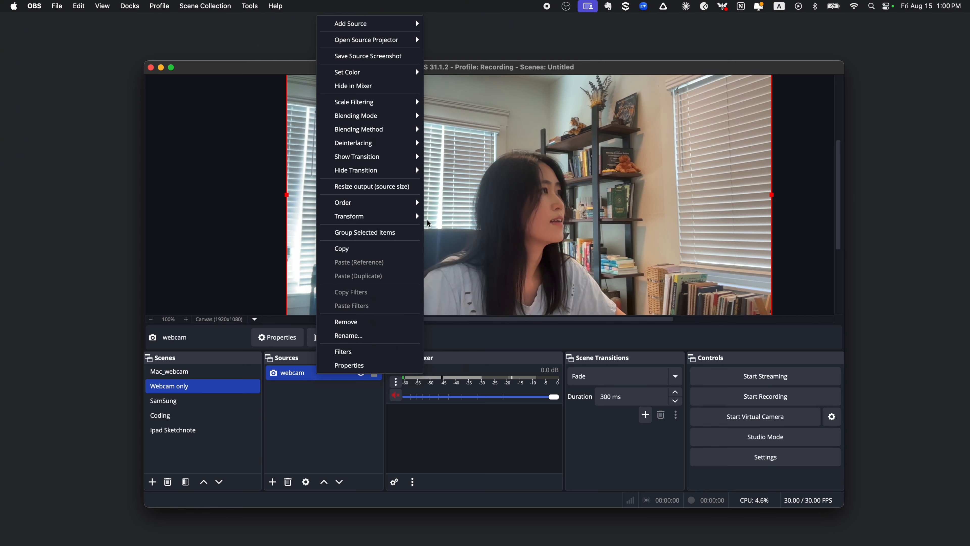
pyautogui.moveTo(419, 217)
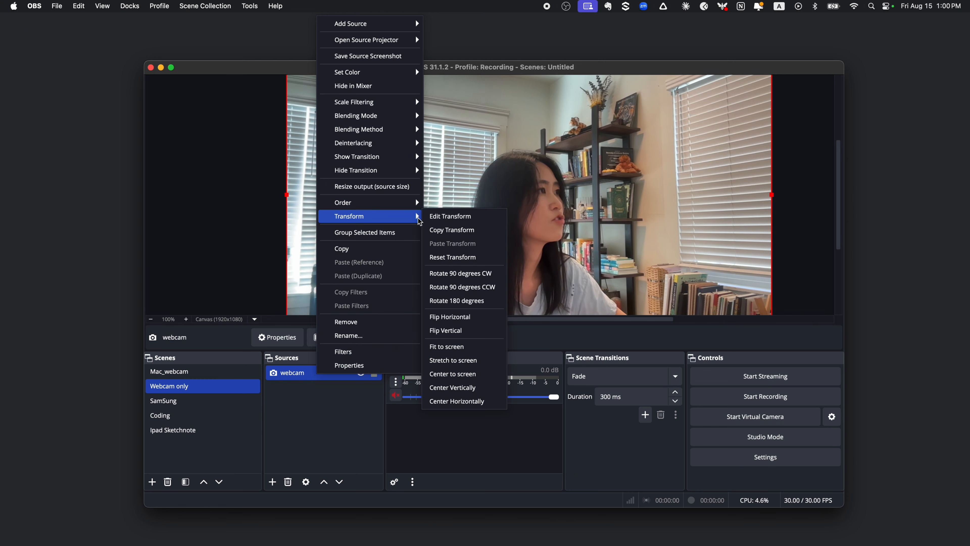
pyautogui.click(464, 317)
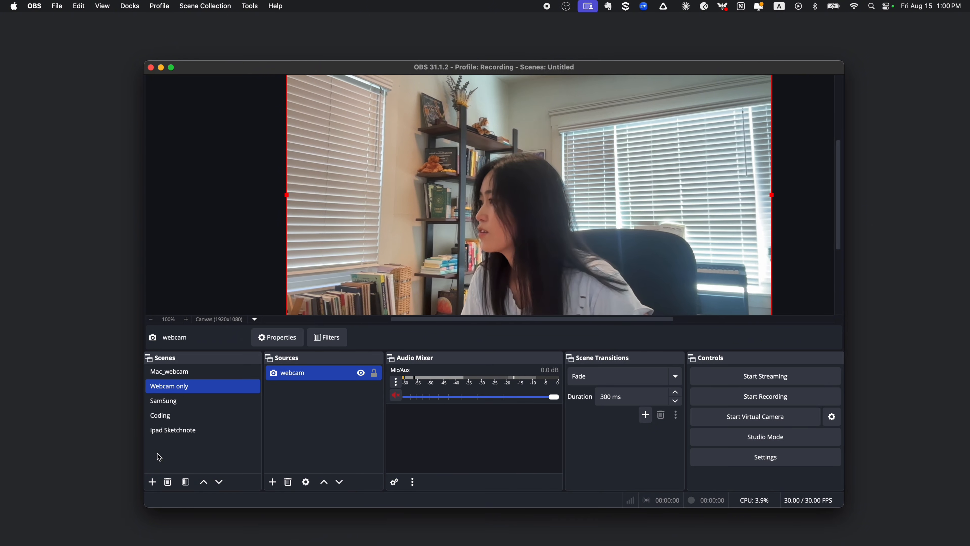
# - Create a scene named "Webcam + Screen" and add the existing webcam video capture source to it
pyautogui.click(152, 483)
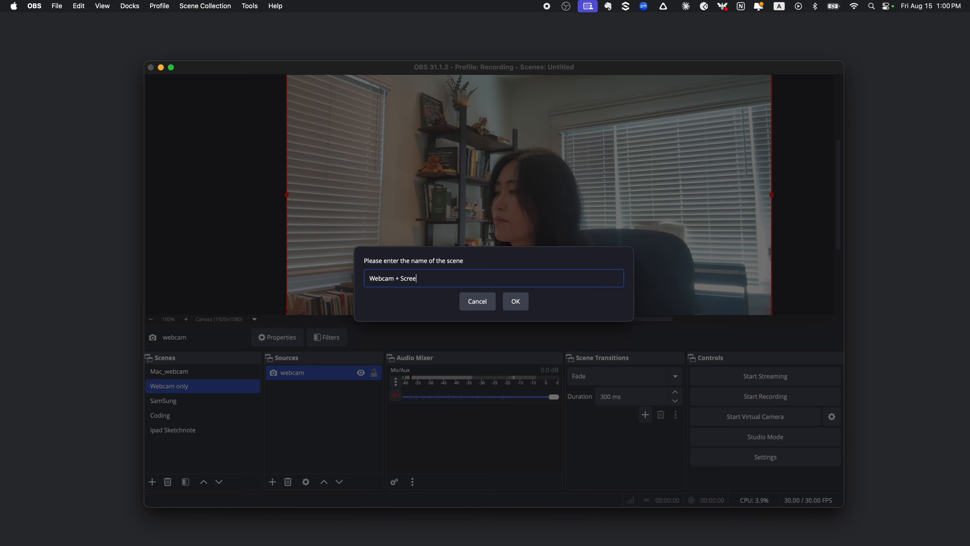
pyautogui.click(519, 304)
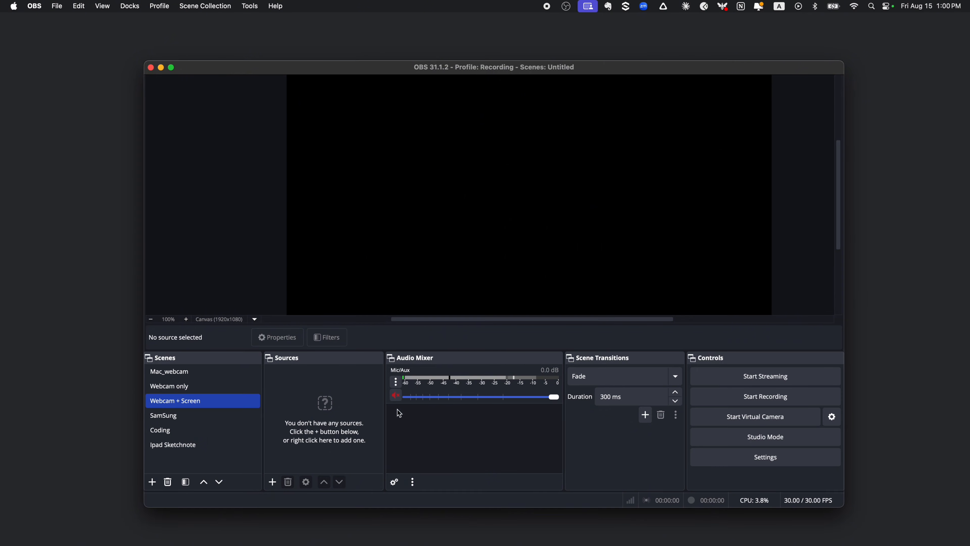
pyautogui.click(272, 483)
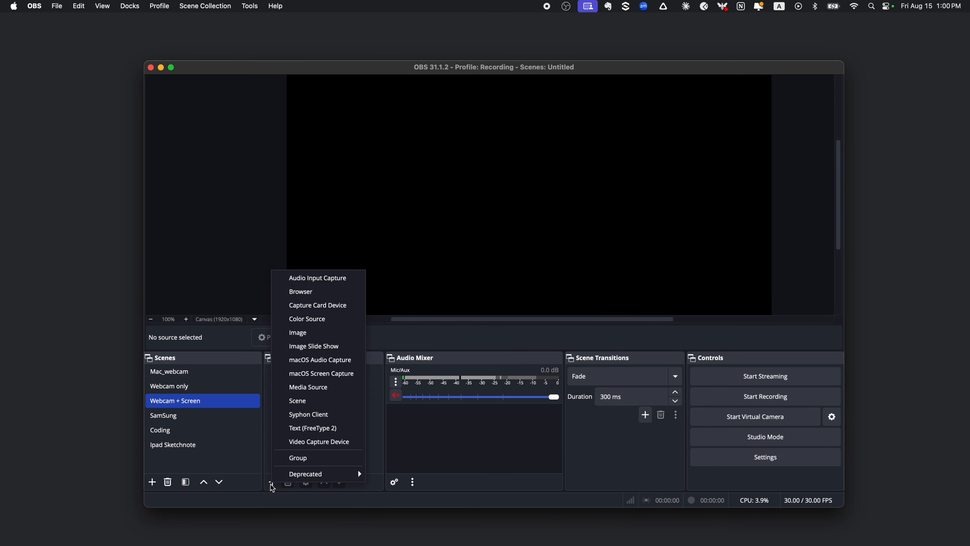
pyautogui.moveTo(276, 480)
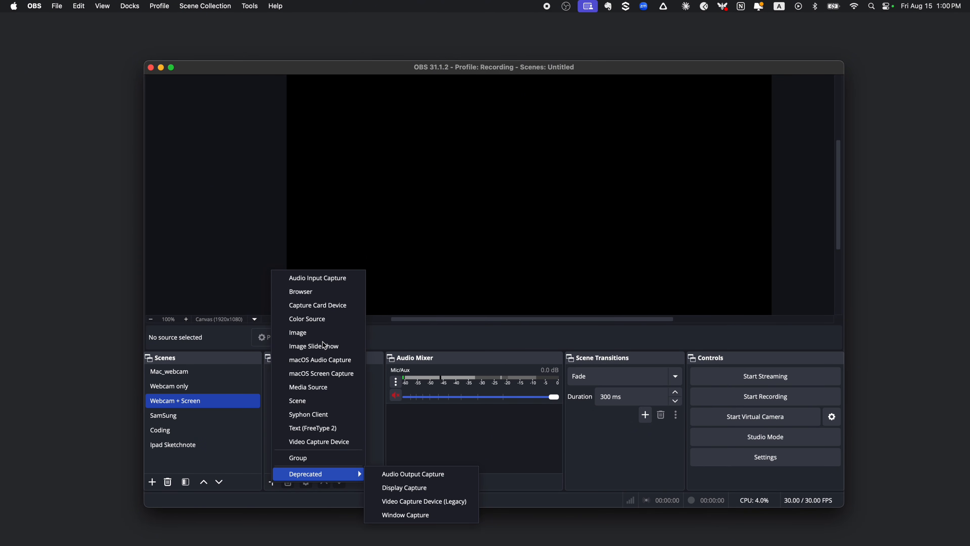
pyautogui.click(355, 441)
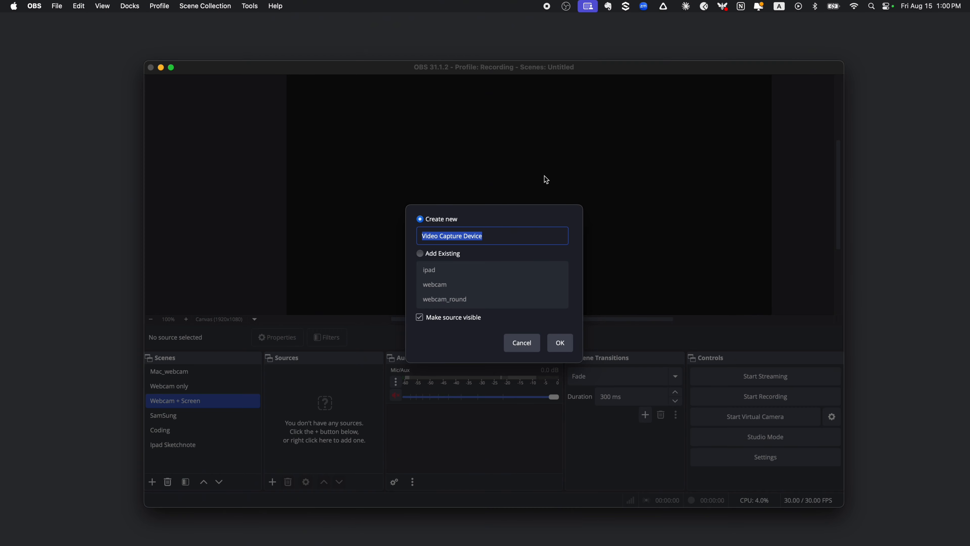
pyautogui.write('webcam')
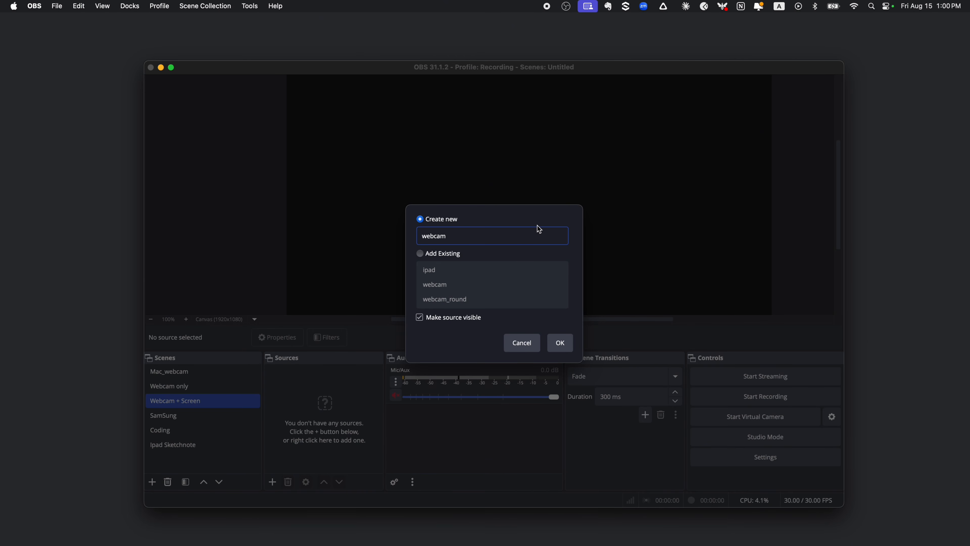
pyautogui.click(423, 255)
pyautogui.click(441, 286)
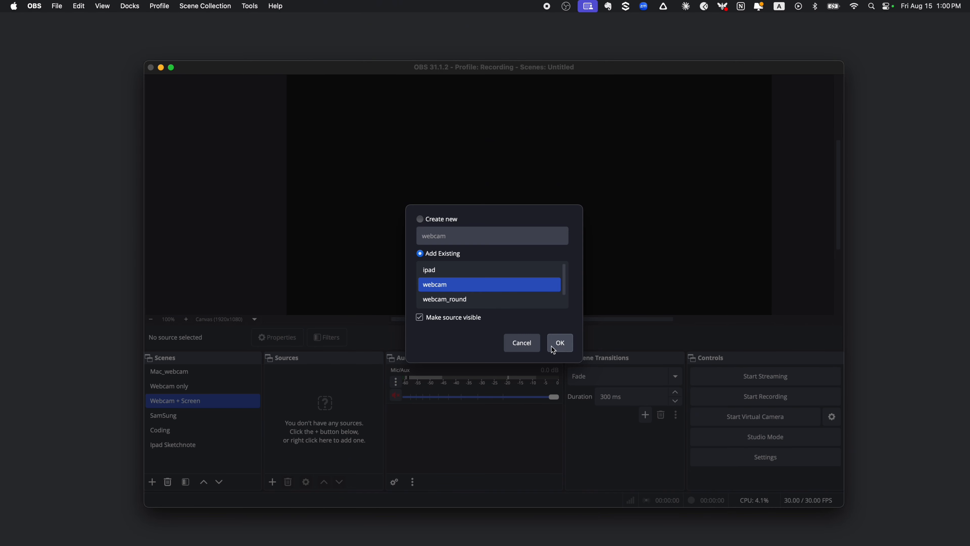
pyautogui.click(561, 342)
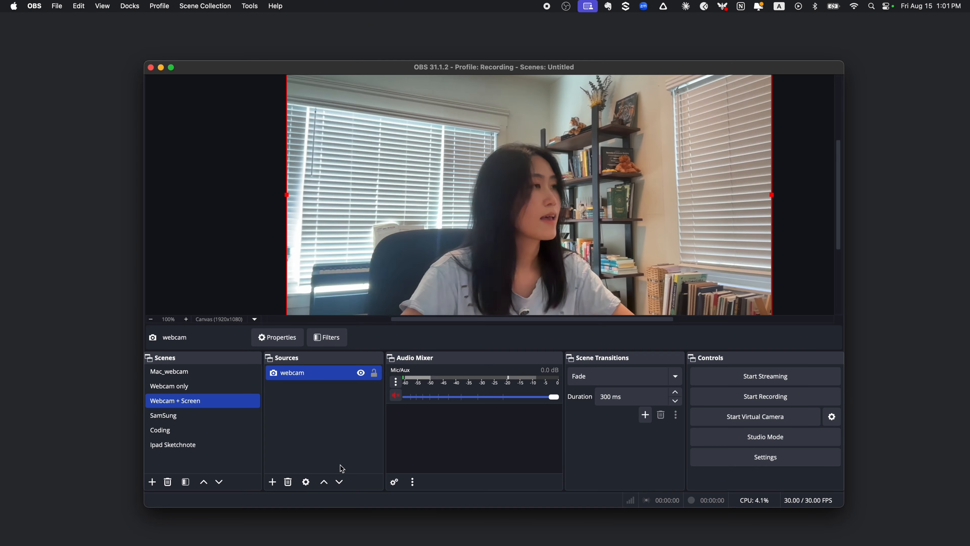
# - Add a macOS Screen Capture source named "monitor" that captures the SAMSUNG display, and place it beneath the webcam source
pyautogui.click(273, 485)
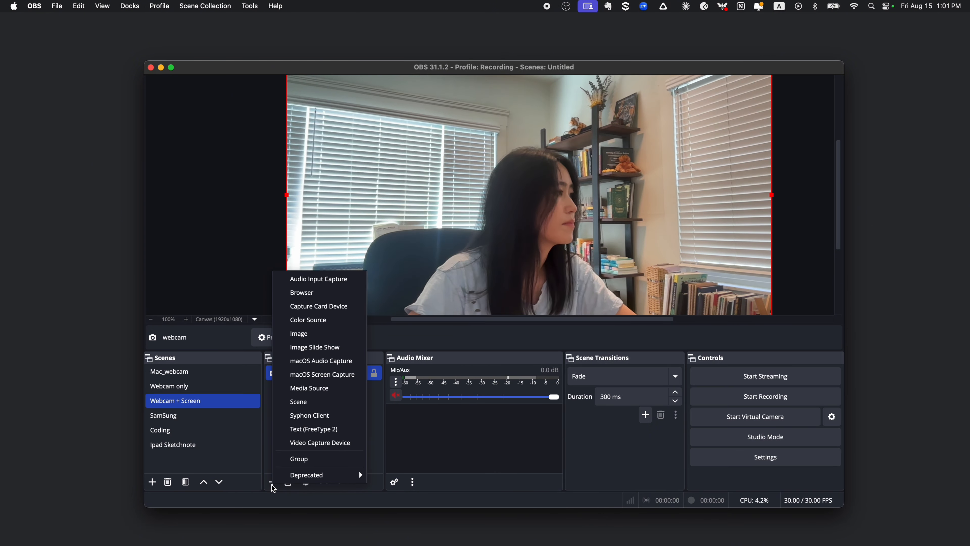
pyautogui.click(323, 373)
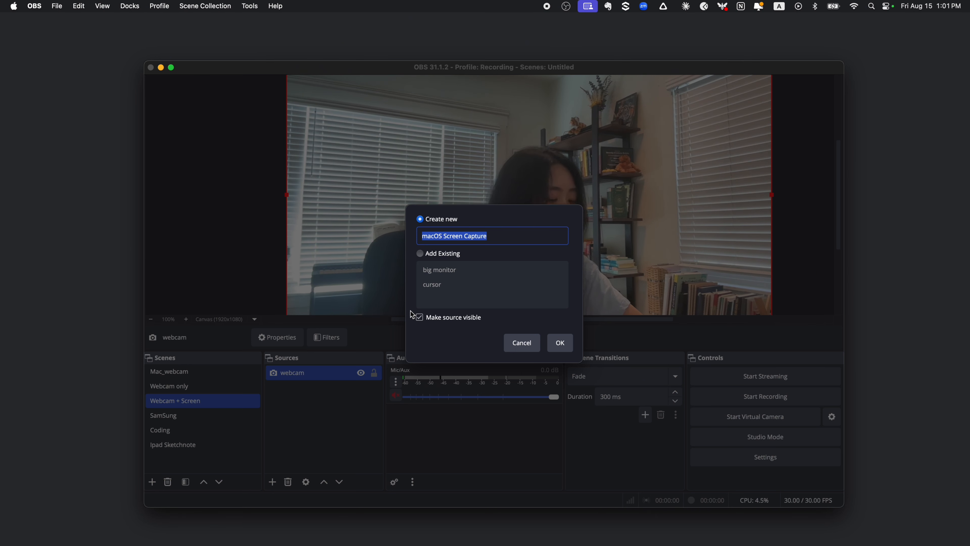
pyautogui.write('monitor')
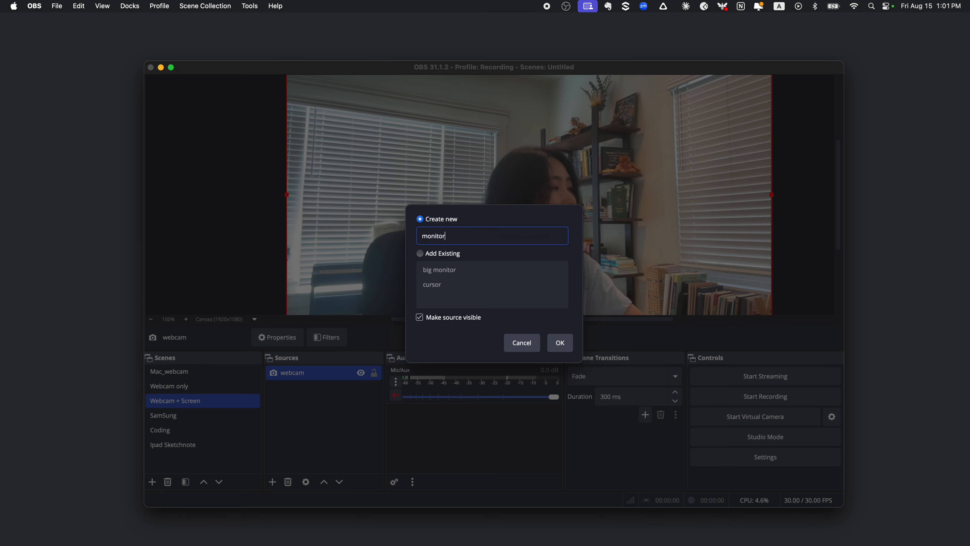
pyautogui.click(560, 343)
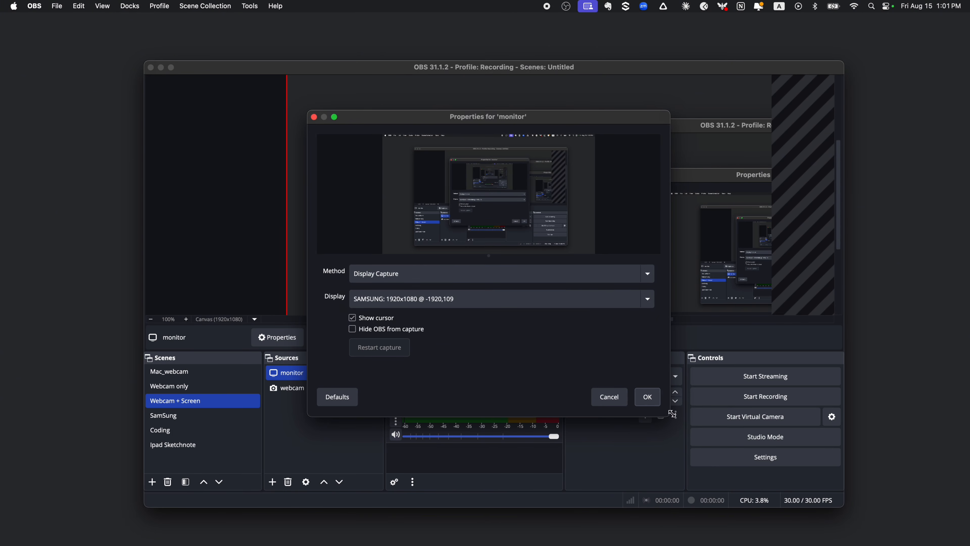
pyautogui.click(647, 397)
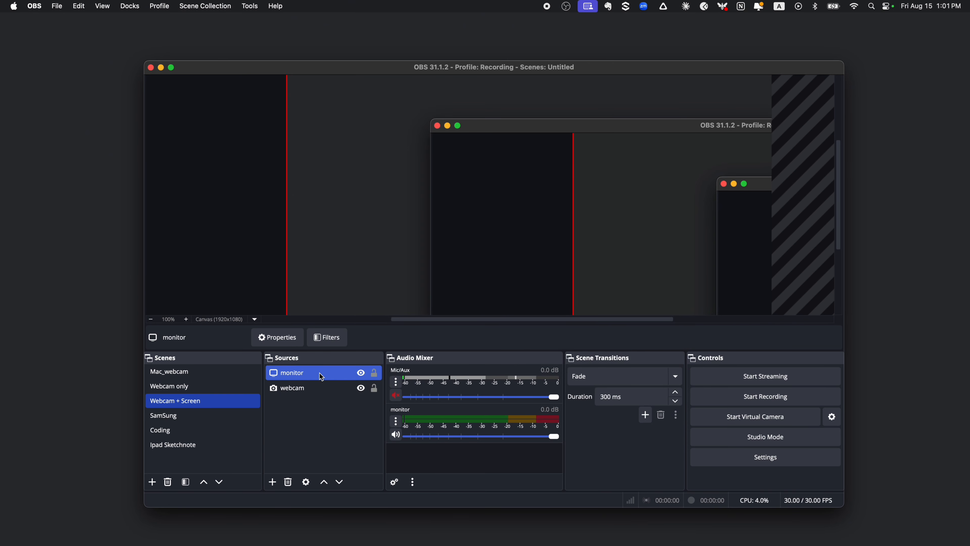
pyautogui.moveTo(320, 380); pyautogui.dragTo(320, 404)
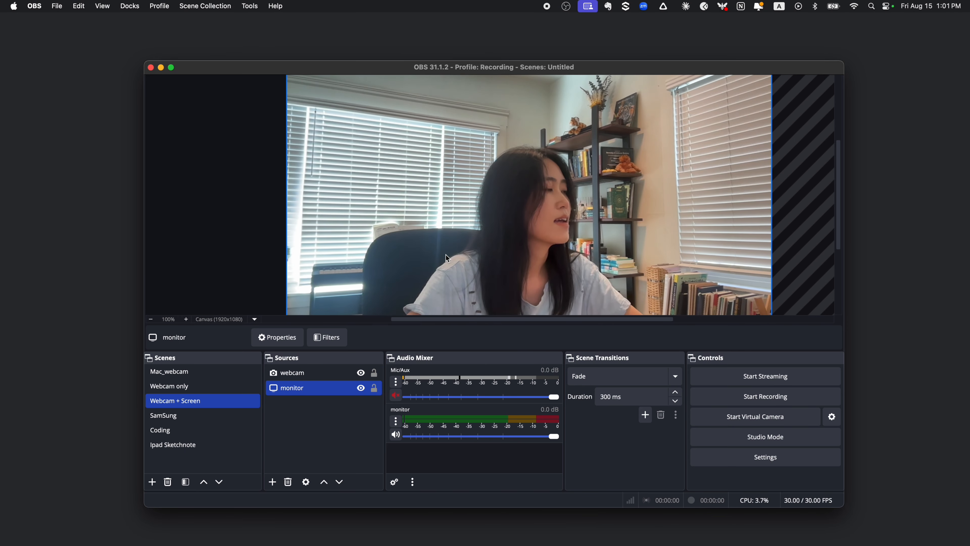
# - Shrink the webcam overlay and place it in the canvas's lower-right area, about 1410 px from the left edge and 724 px from the top
pyautogui.click(477, 218)
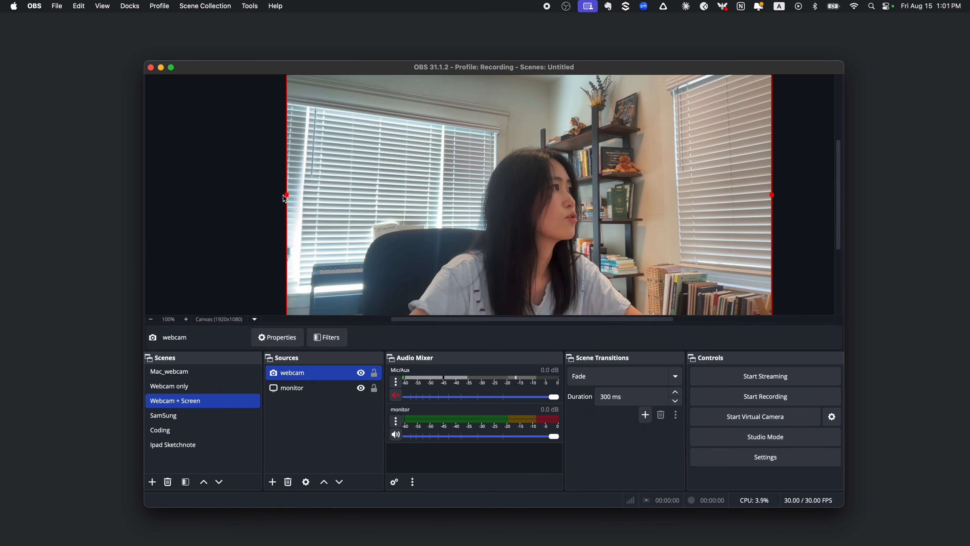
pyautogui.moveTo(285, 194); pyautogui.dragTo(427, 194)
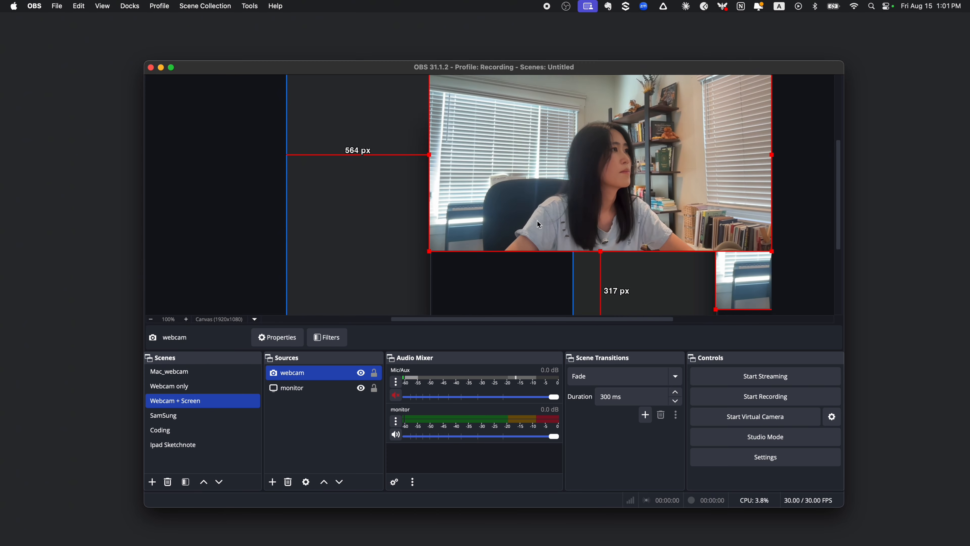
pyautogui.moveTo(536, 199); pyautogui.dragTo(516, 272)
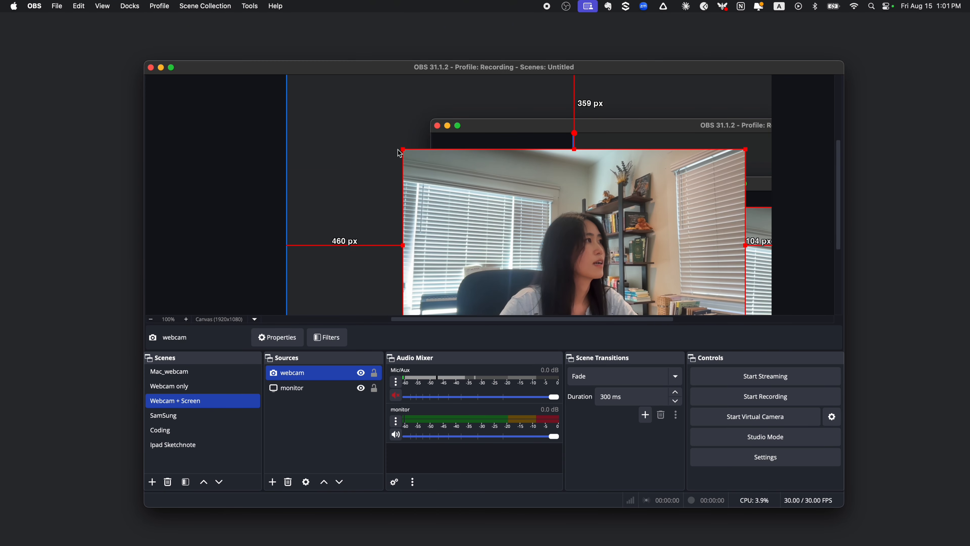
pyautogui.moveTo(402, 149); pyautogui.dragTo(625, 232)
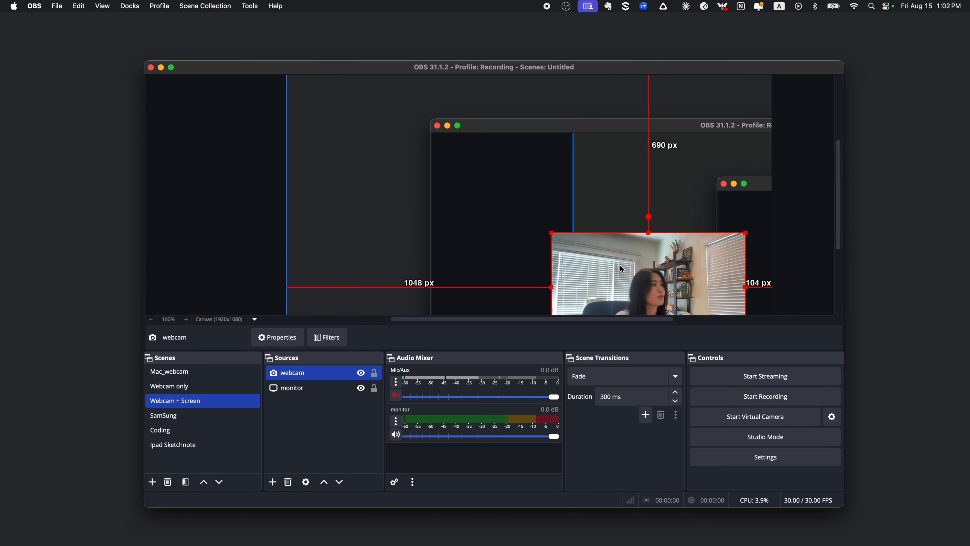
pyautogui.moveTo(621, 269); pyautogui.dragTo(646, 244)
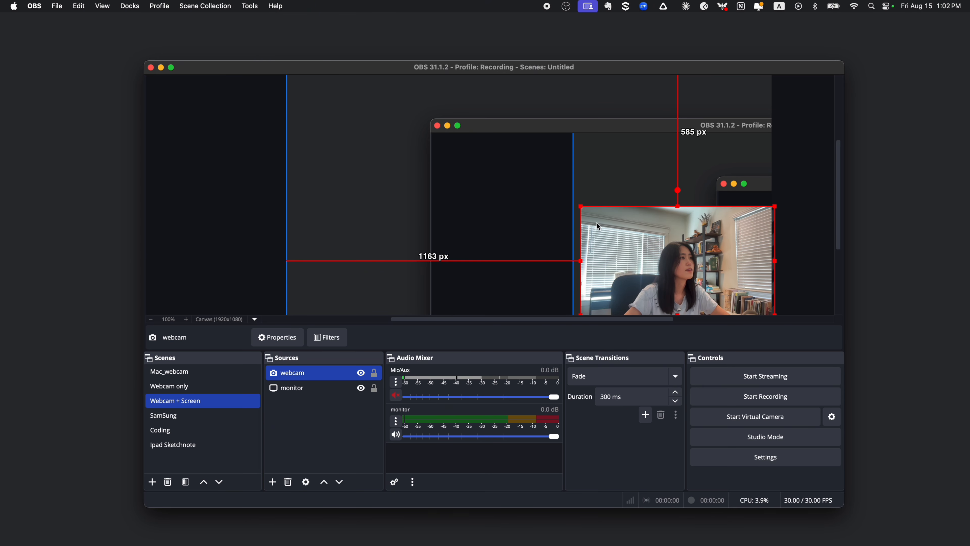
pyautogui.moveTo(579, 206); pyautogui.dragTo(657, 242)
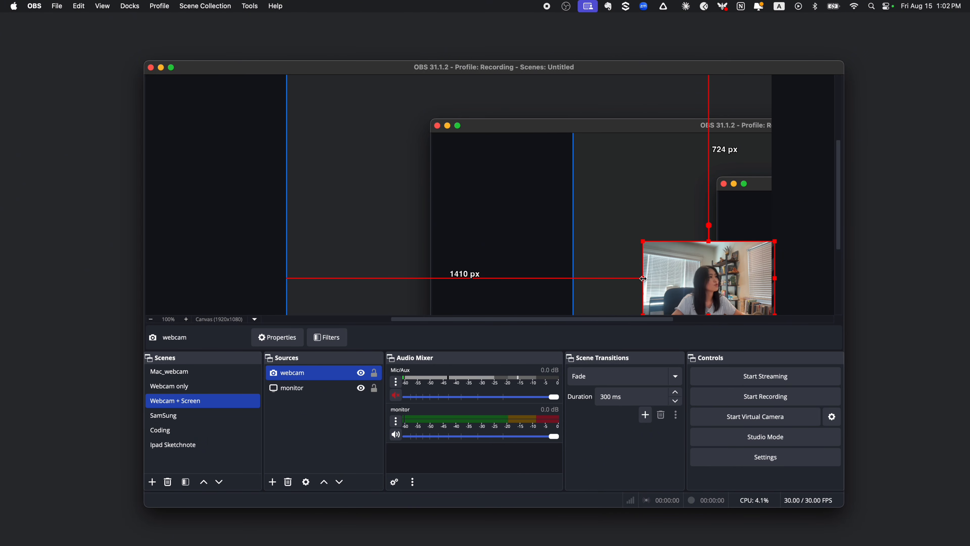
# - Crop the left and right sides of the webcam overlay to a narrower frame around the presenter
pyautogui.moveTo(643, 279); pyautogui.dragTo(670, 278)
pyautogui.moveTo(775, 278); pyautogui.dragTo(721, 280)
pyautogui.click(485, 182)
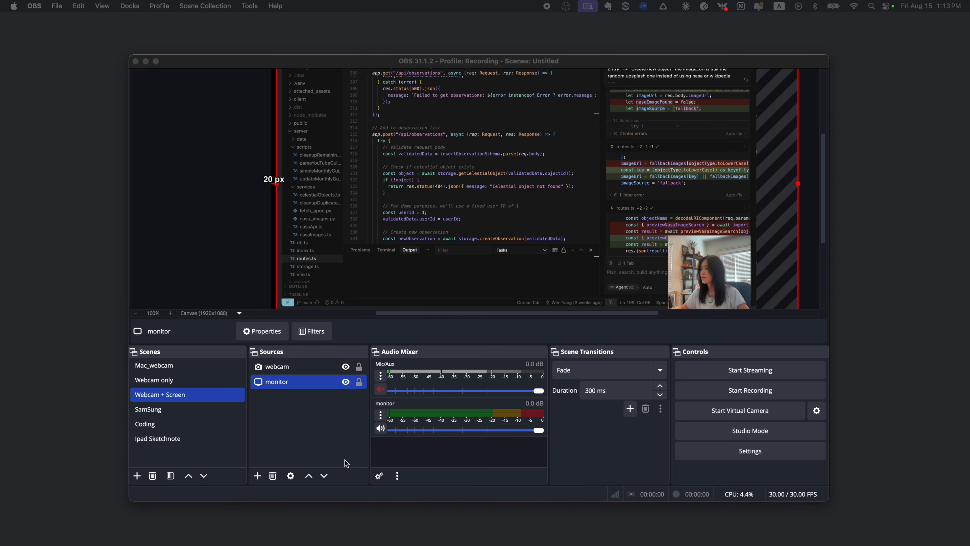
# - Add an Image Mask/Blend effect filter with its default name to the webcam source
pyautogui.click(300, 425)
pyautogui.click(295, 368)
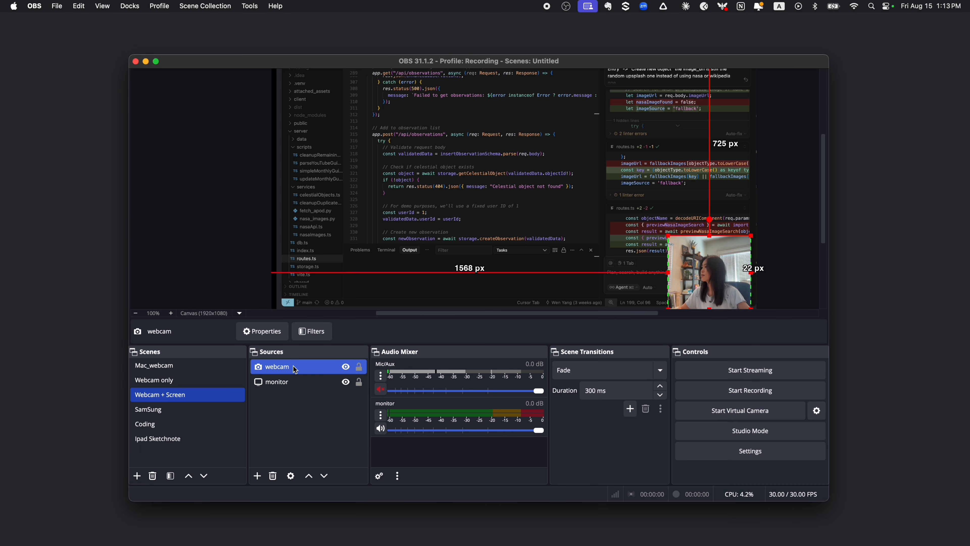
pyautogui.rightClick(295, 368)
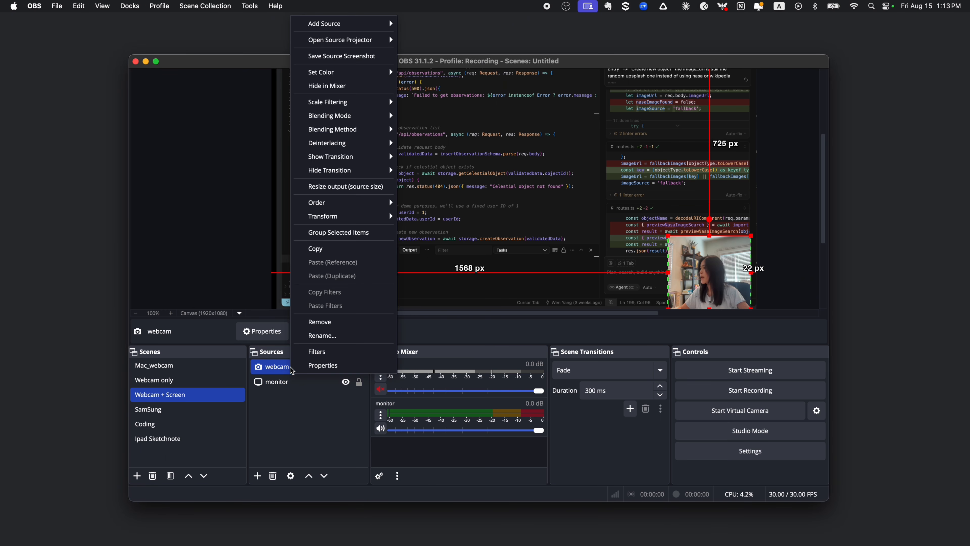
pyautogui.click(320, 357)
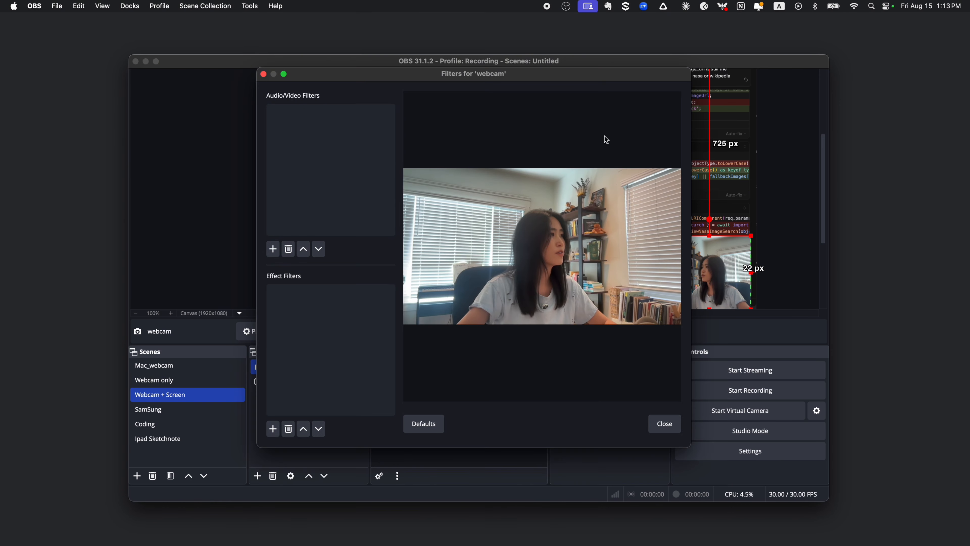
pyautogui.click(273, 430)
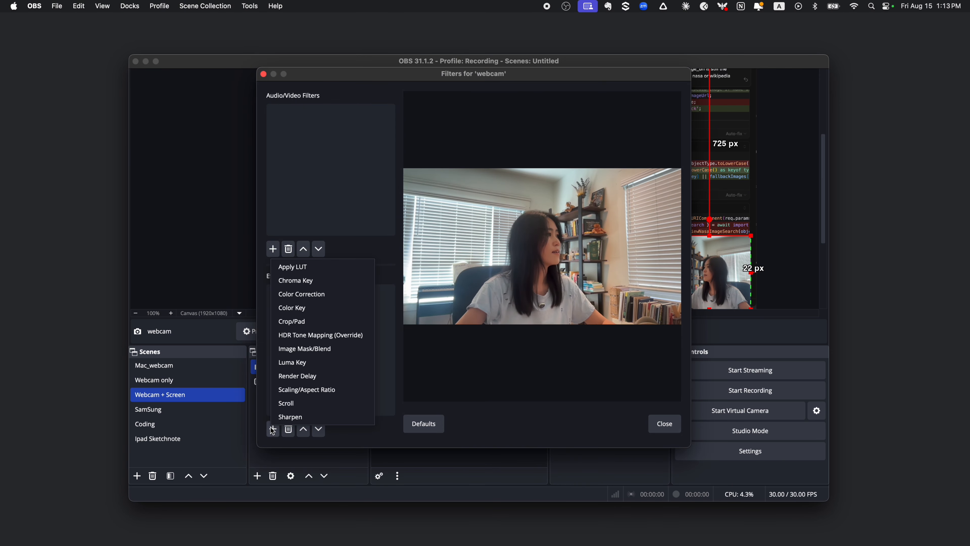
pyautogui.click(321, 352)
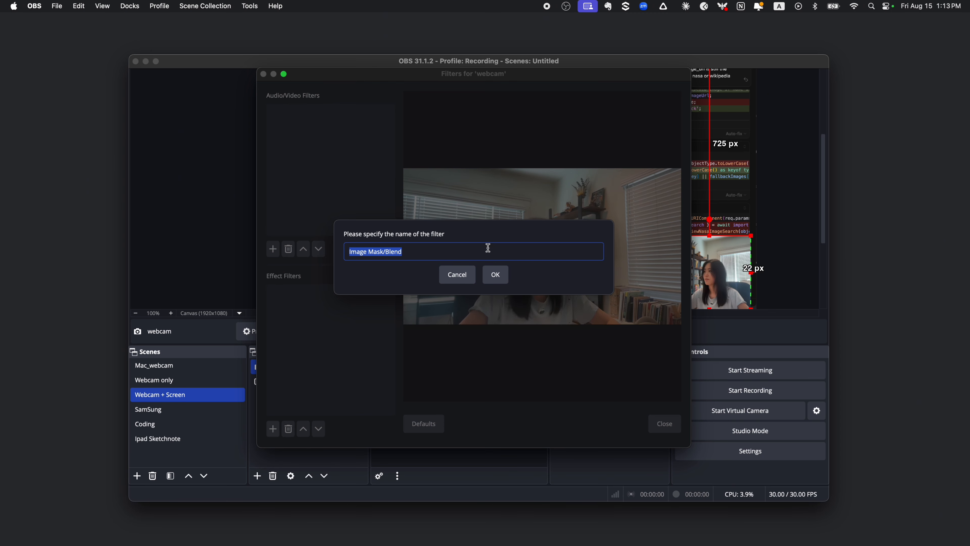
pyautogui.click(496, 274)
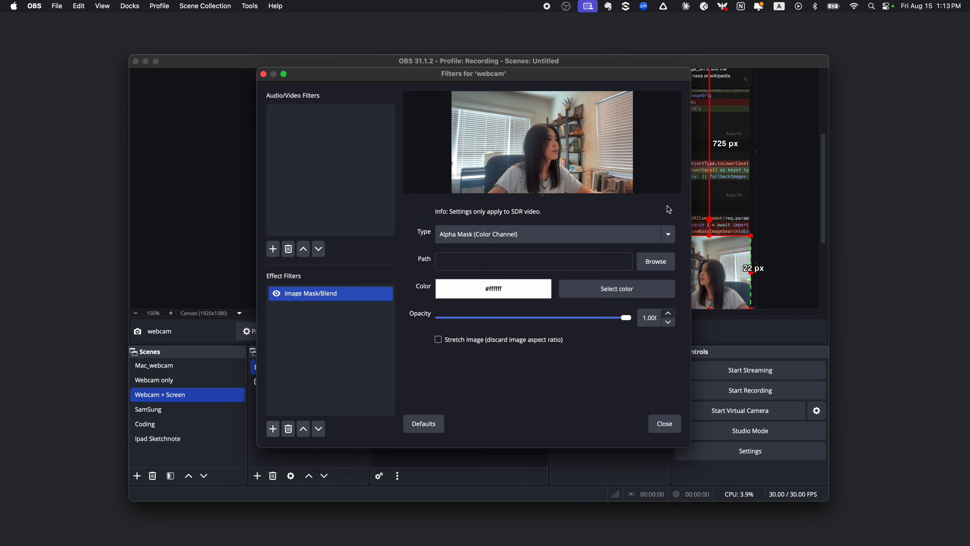
# - Apply obs_mask_square.png as the filter's mask image, and enlarge the webcam overlay to start about 1436 px across and 606 px down the canvas
pyautogui.click(656, 263)
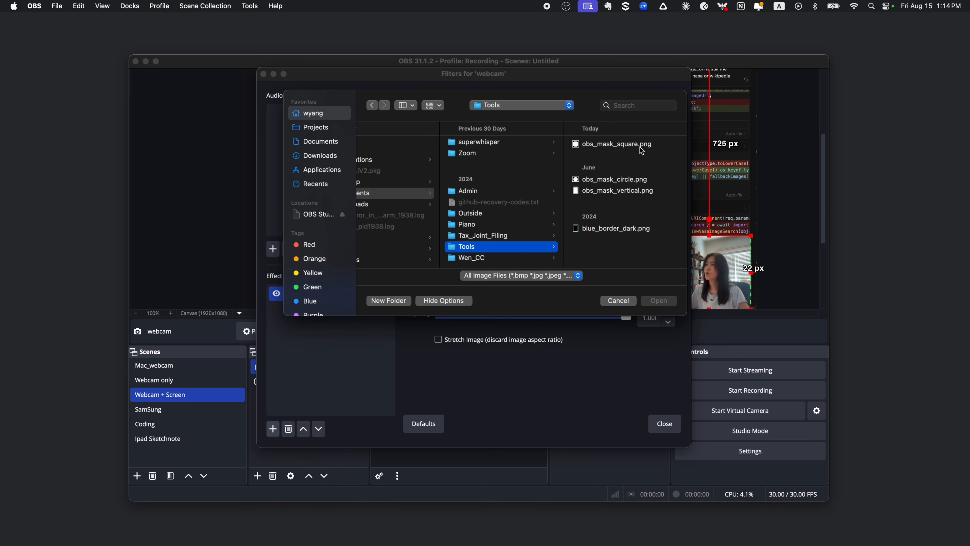
pyautogui.click(641, 147)
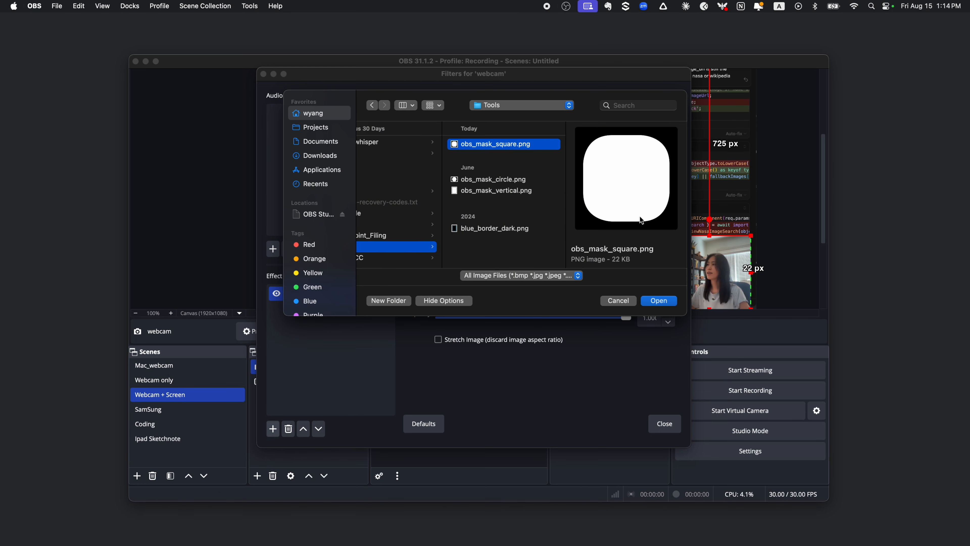
pyautogui.click(657, 301)
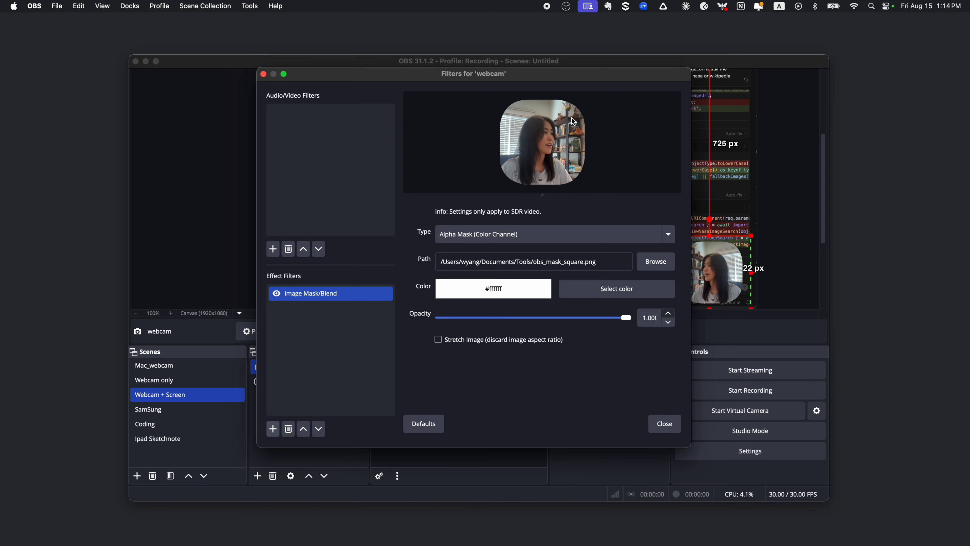
pyautogui.click(664, 423)
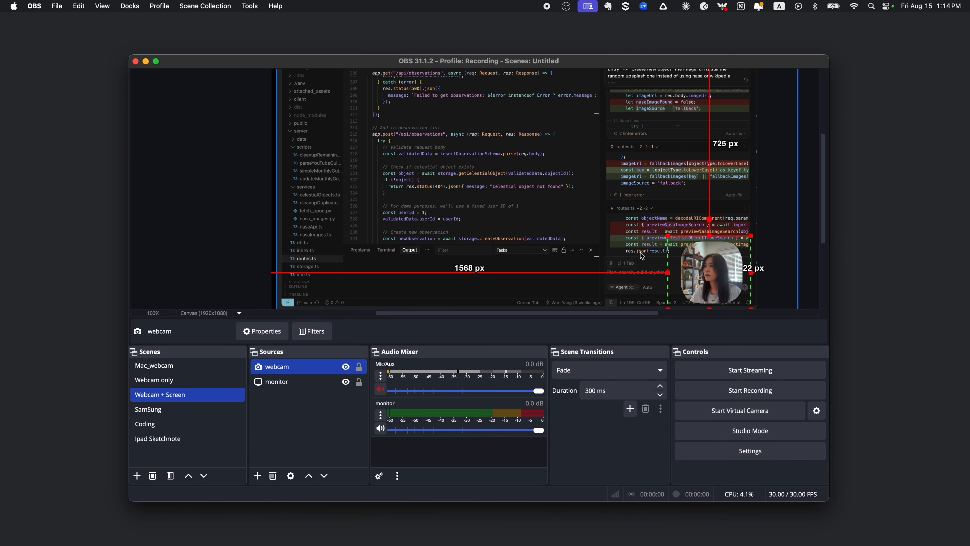
pyautogui.moveTo(668, 235); pyautogui.dragTo(625, 205)
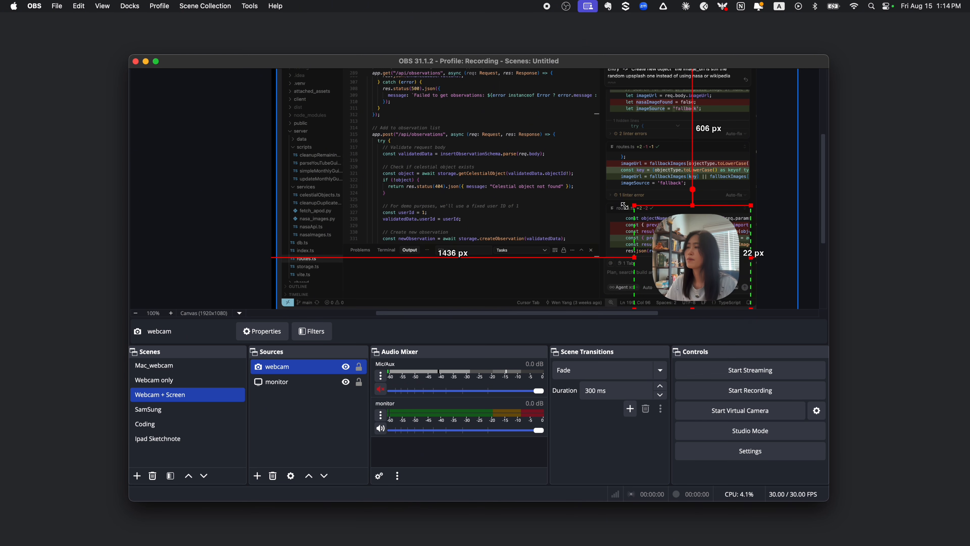
pyautogui.click(796, 293)
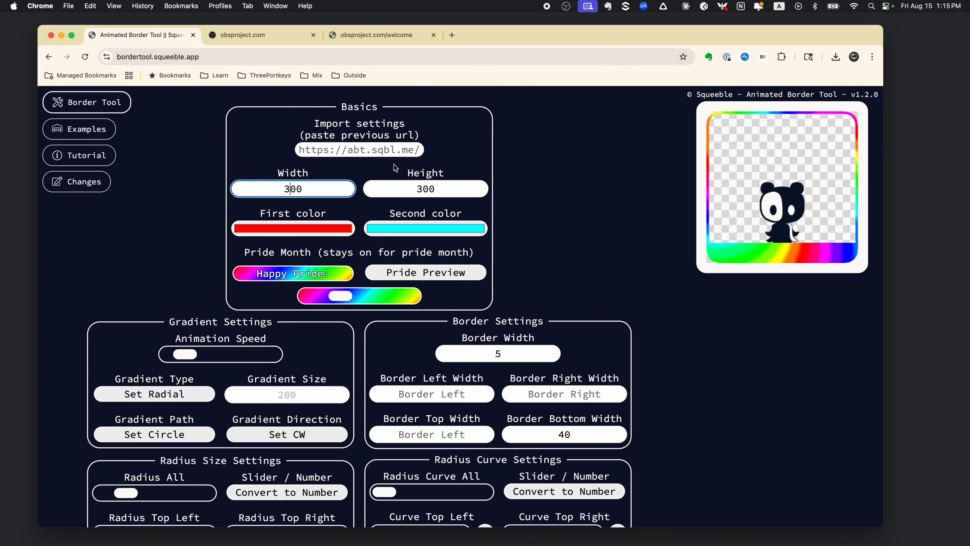
# - In Chrome's Animated Border Tool, set the first color to RGB 255, 221, 0 and the second to RGB 0, 225, 255, with Pride colors off
pyautogui.click(321, 230)
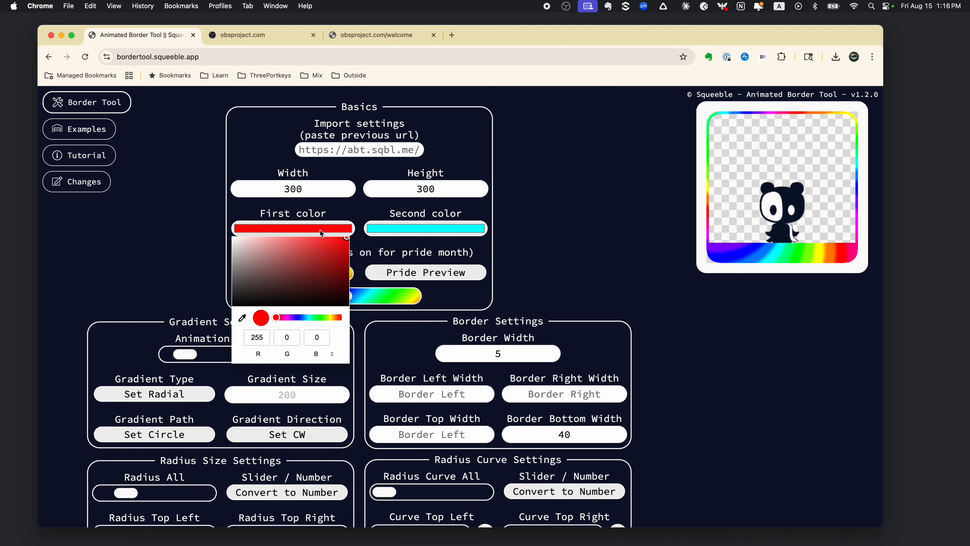
pyautogui.click(328, 317)
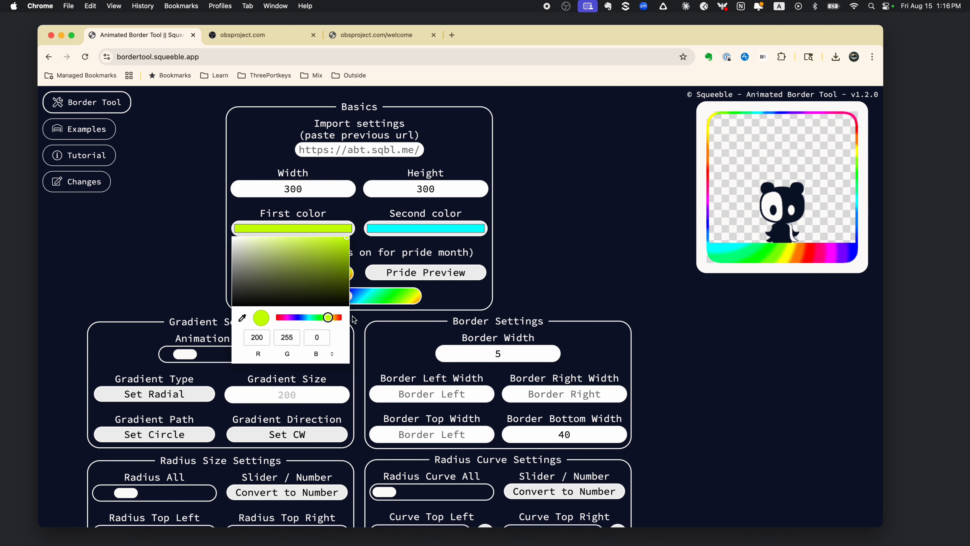
pyautogui.click(332, 318)
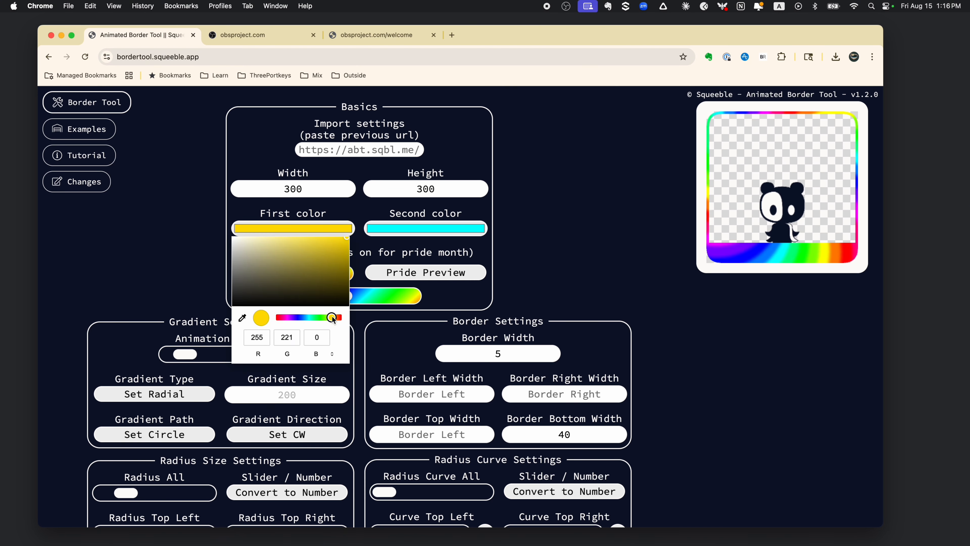
pyautogui.click(458, 229)
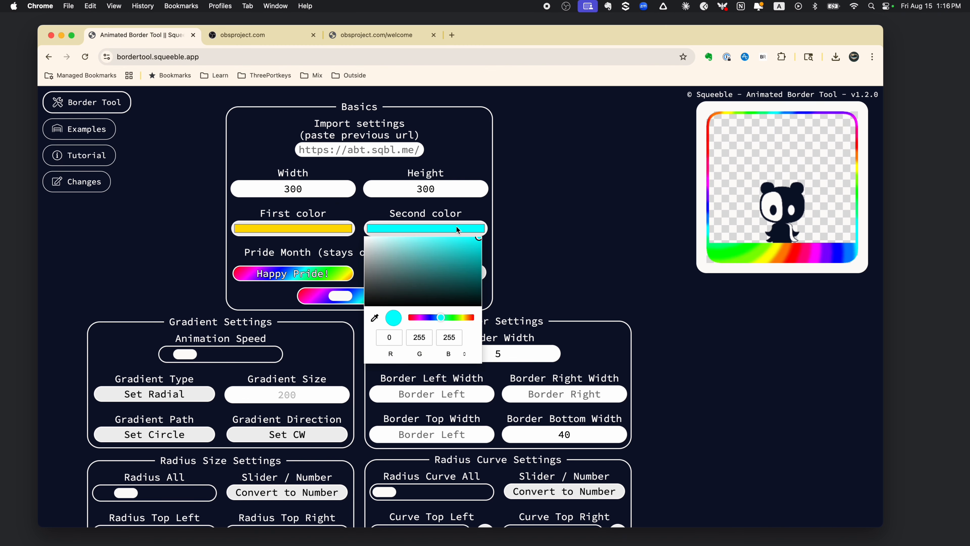
pyautogui.moveTo(440, 317)
pyautogui.mouseDown()
pyautogui.moveTo(463, 319)
pyautogui.moveTo(406, 320)
pyautogui.moveTo(467, 320)
pyautogui.moveTo(428, 319)
pyautogui.moveTo(442, 324)
pyautogui.mouseUp()
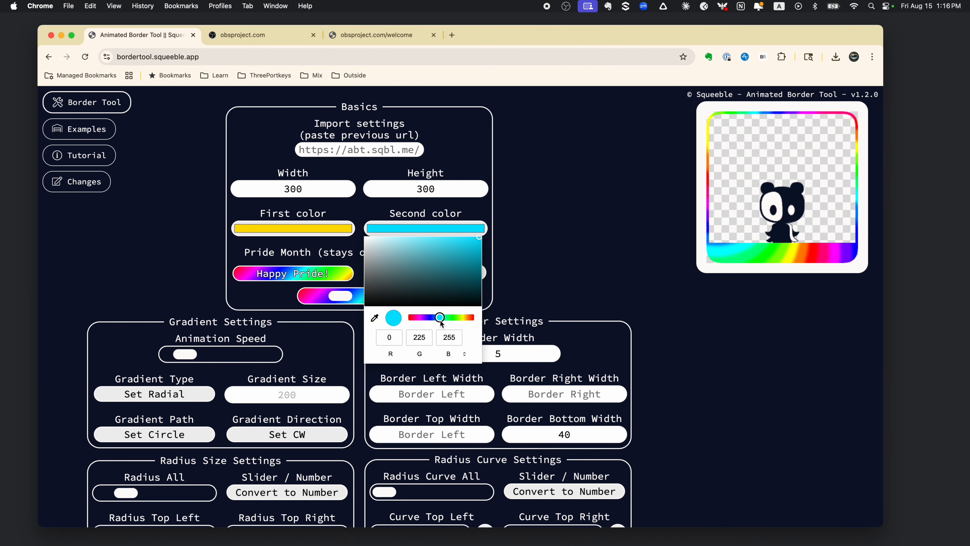
pyautogui.click(527, 283)
pyautogui.click(335, 281)
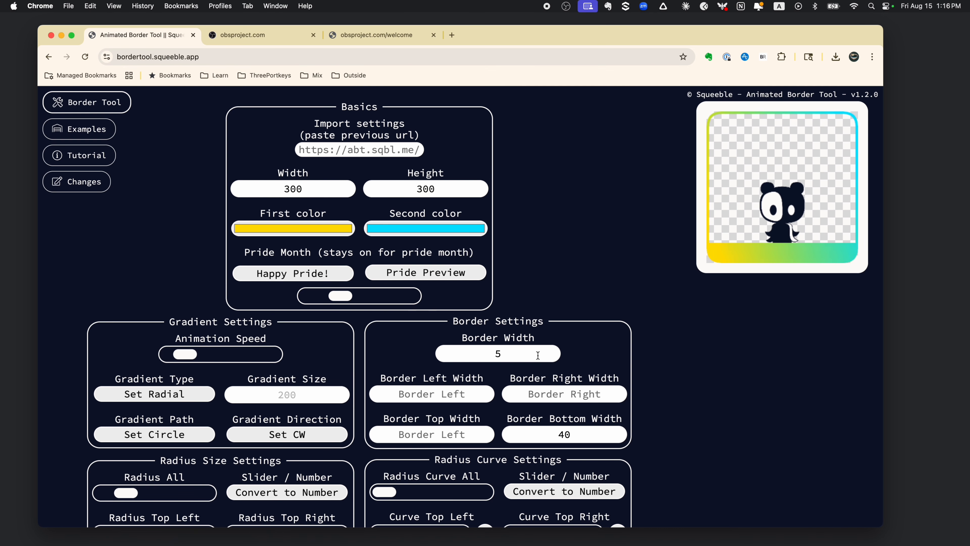
# - Set both the overall border width and the border bottom width to 7
pyautogui.moveTo(525, 353); pyautogui.dragTo(466, 354)
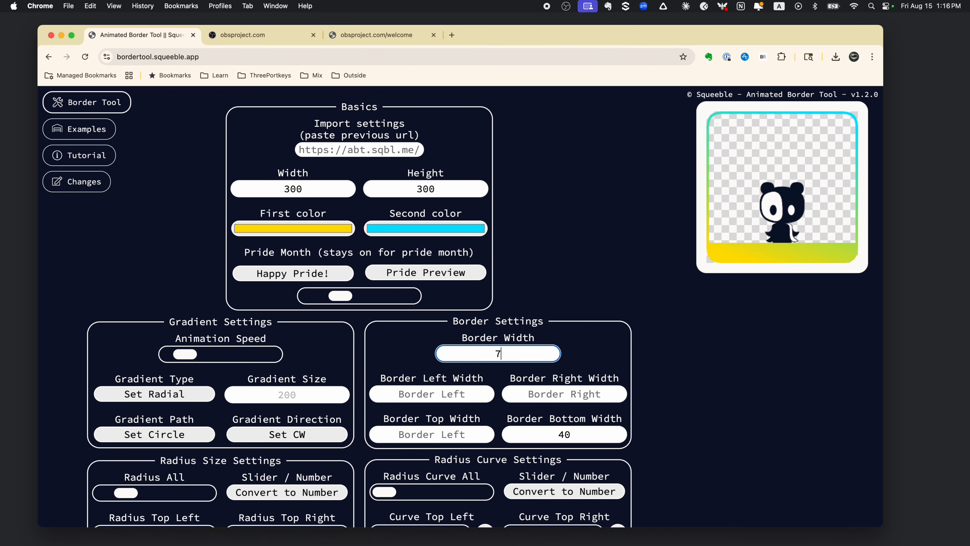
pyautogui.moveTo(572, 435); pyautogui.dragTo(534, 437)
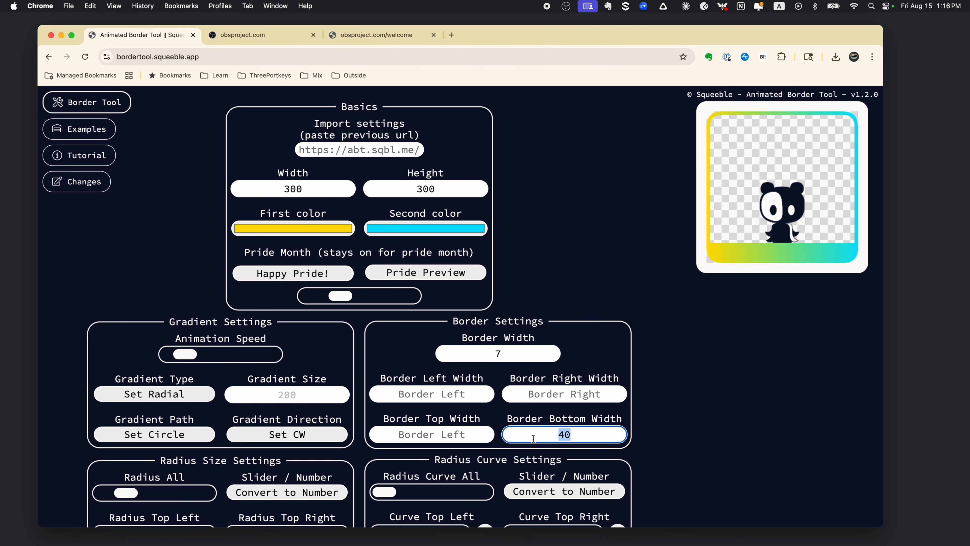
pyautogui.write('7')
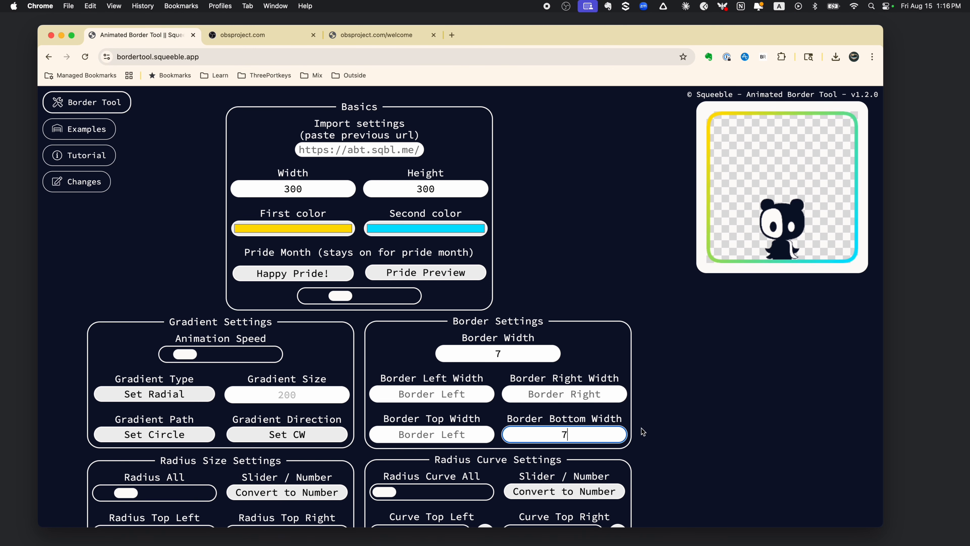
# - Download the matching camera mask and copy the link to the animated border
pyautogui.scroll(-3, 699, 438)
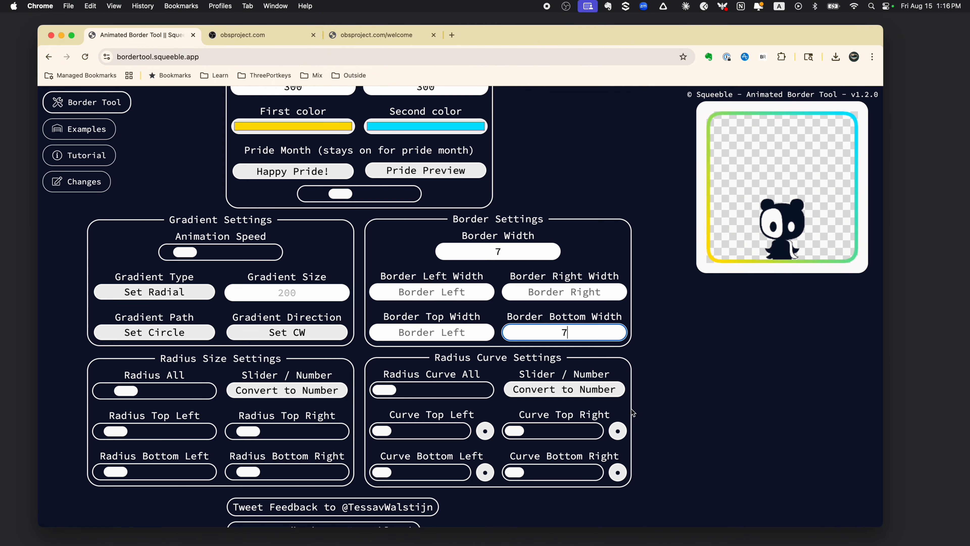
pyautogui.scroll(-8, 672, 422)
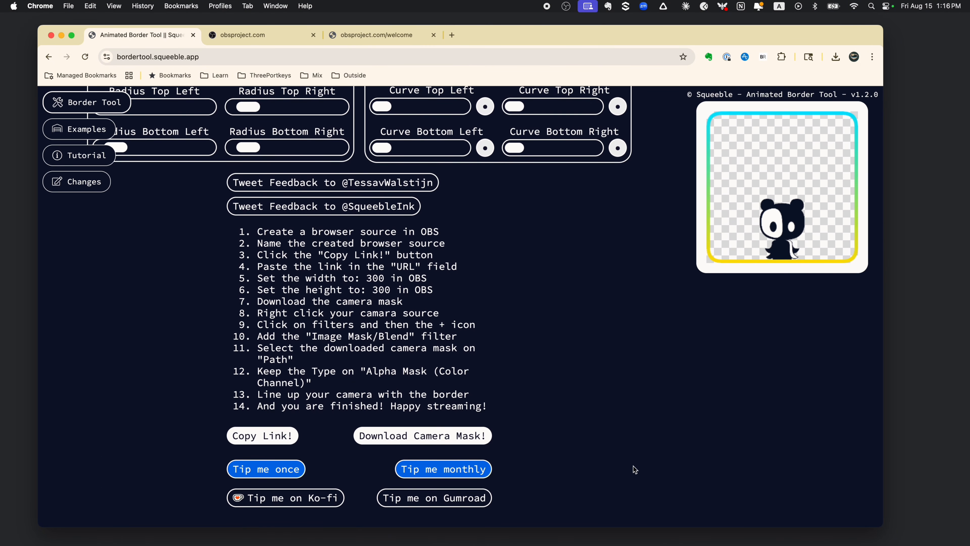
pyautogui.click(436, 439)
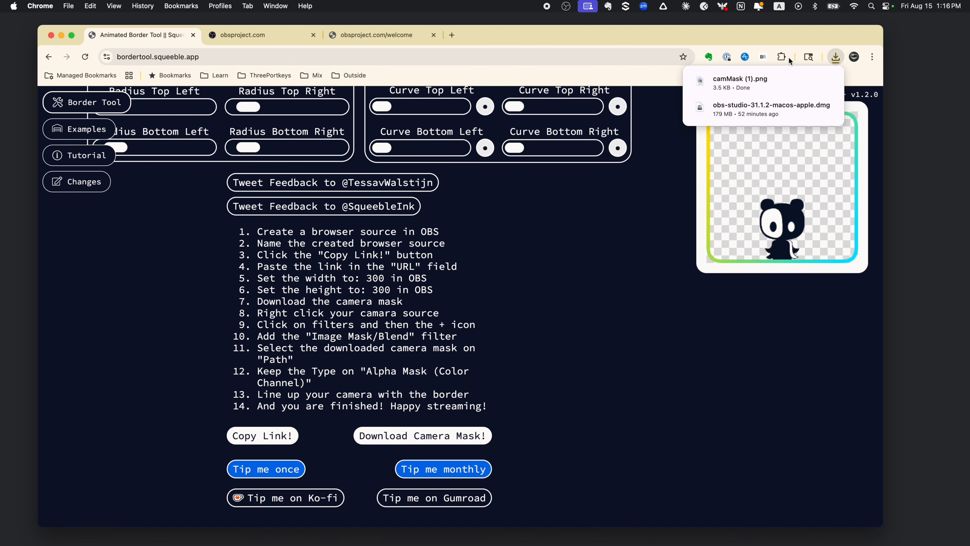
pyautogui.click(273, 439)
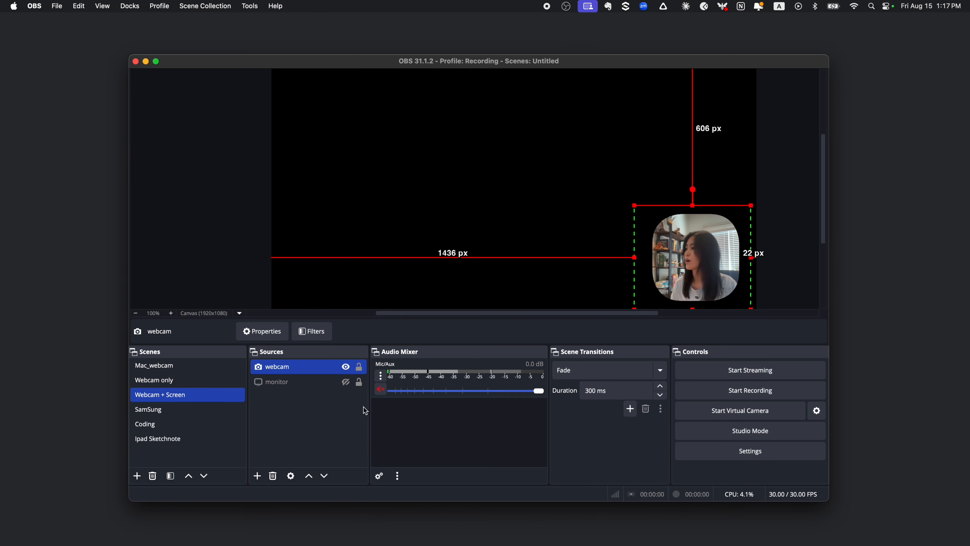
# - Back in OBS, add a new Browser source with its default name to the "Webcam + Screen" scene
pyautogui.click(257, 476)
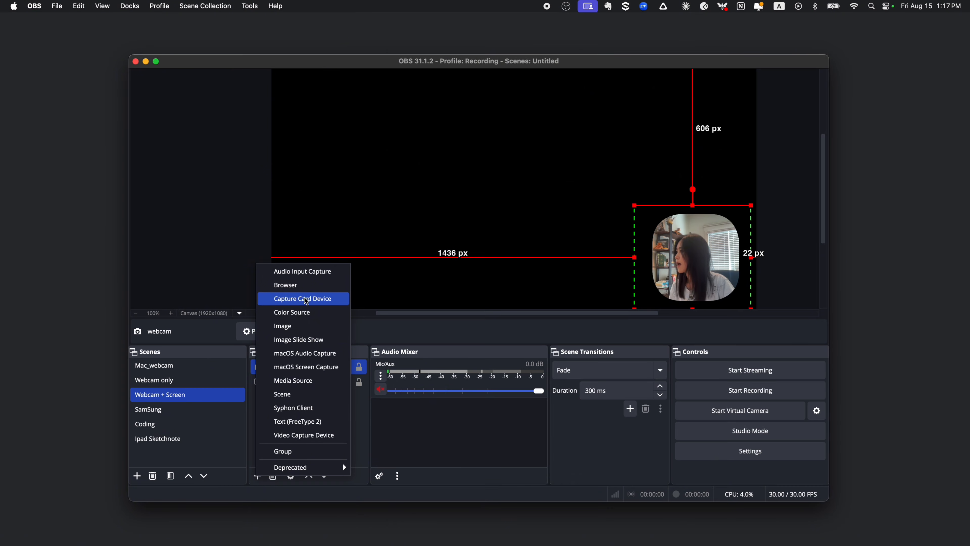
pyautogui.click(306, 284)
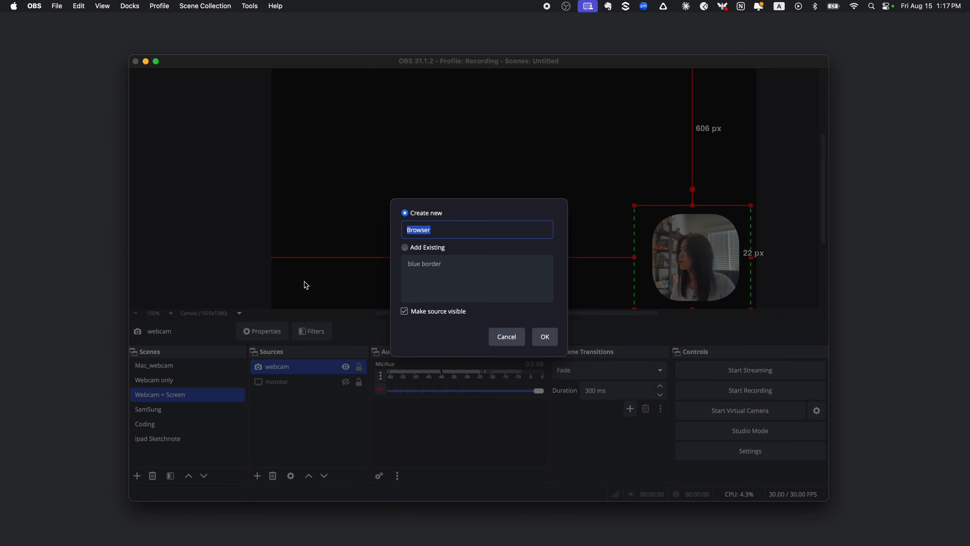
pyautogui.click(545, 337)
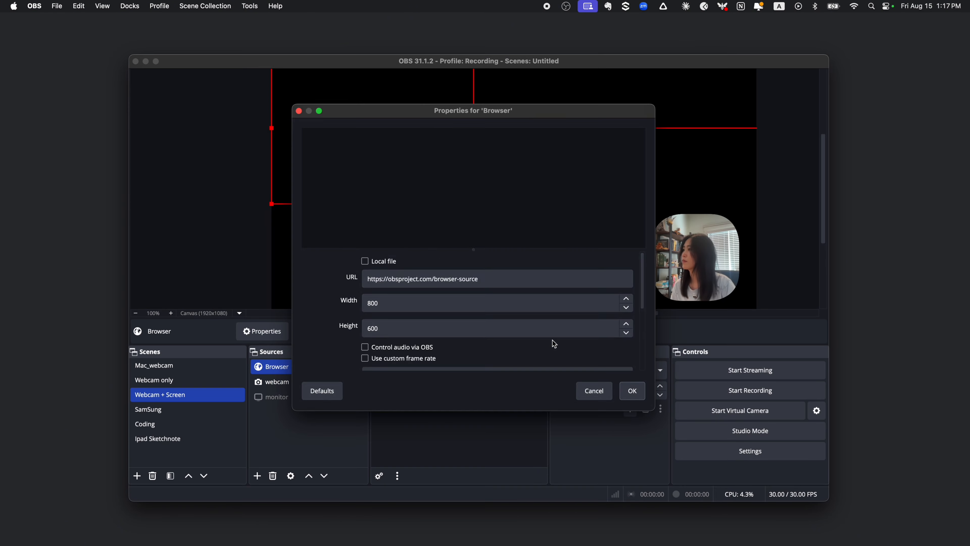
# - Replace the new Browser source's default URL with the copied animated border link
pyautogui.click(503, 278)
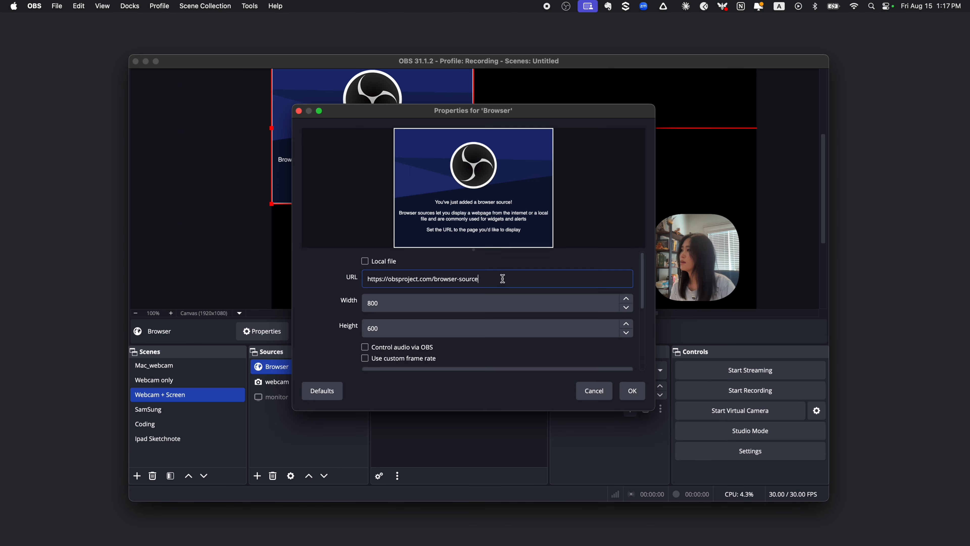
pyautogui.moveTo(503, 279); pyautogui.dragTo(329, 277)
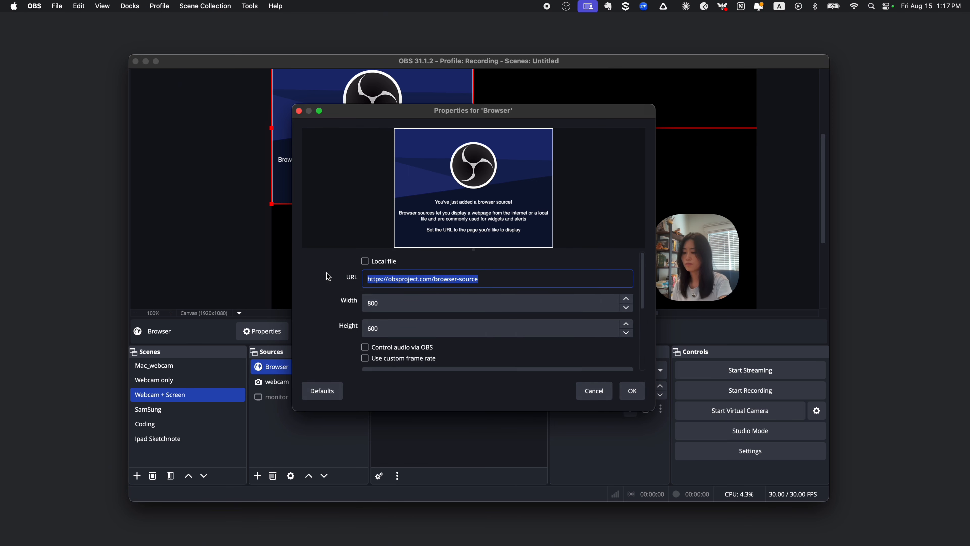
pyautogui.press('BackSpace')
pyautogui.press('super+v')
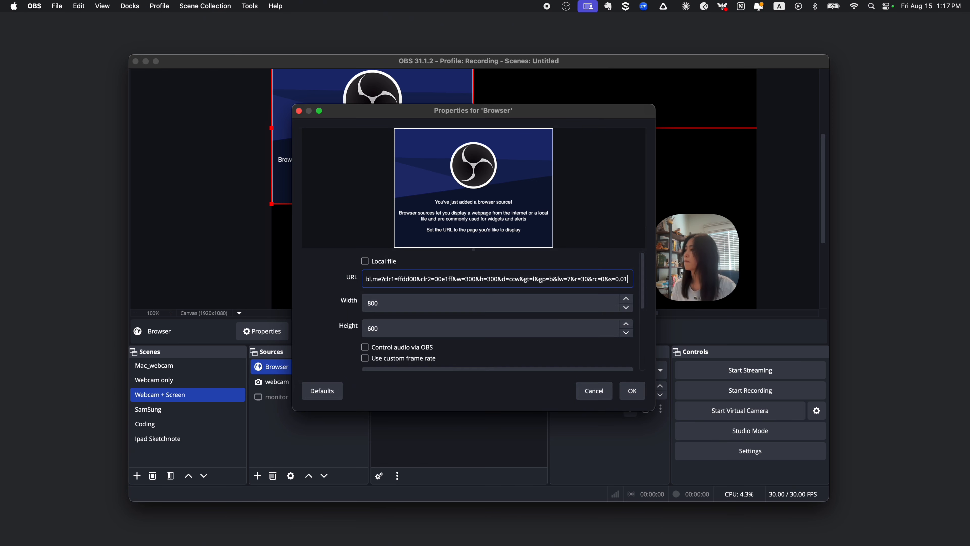
# - Set the Browser source to 300 wide by 300 high, apply it, and move the border away from the canvas corner
pyautogui.doubleClick(392, 305)
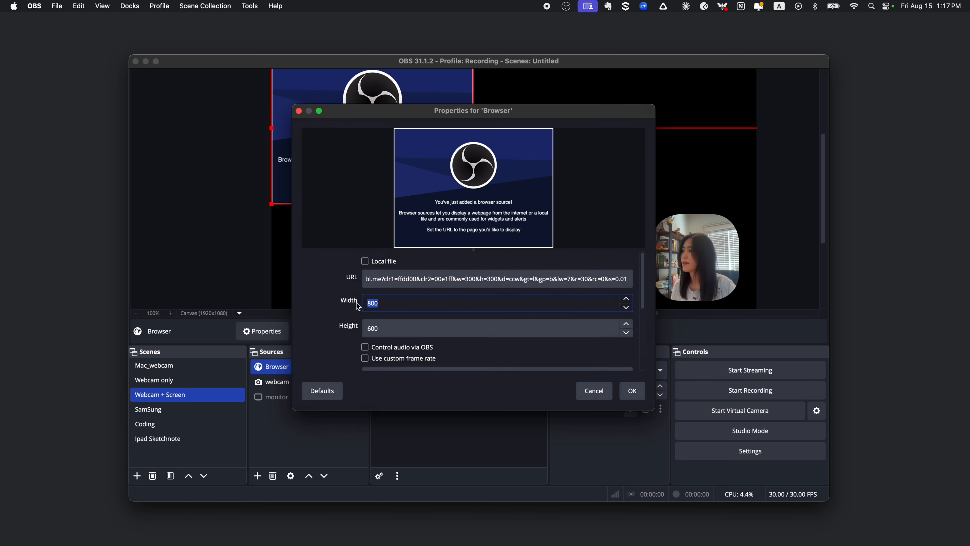
pyautogui.write('300')
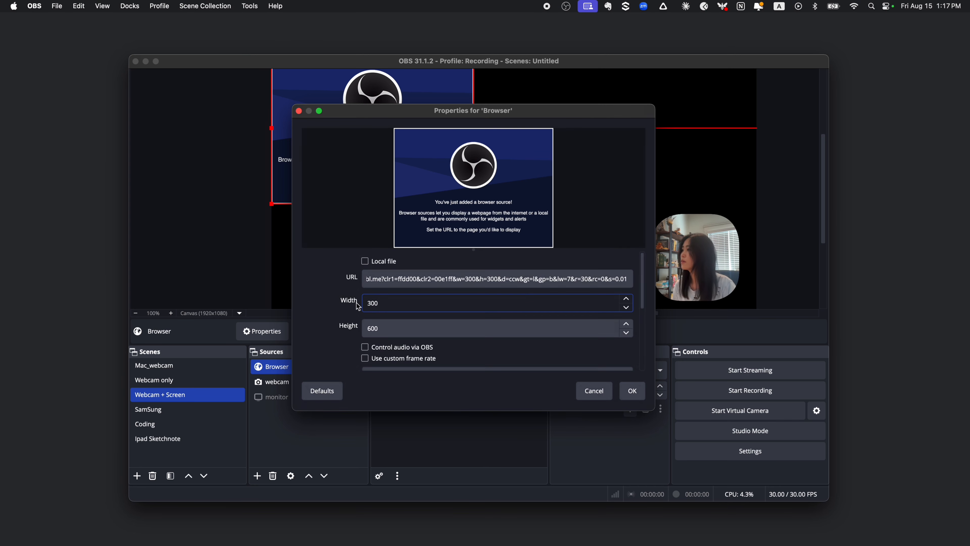
pyautogui.doubleClick(368, 334)
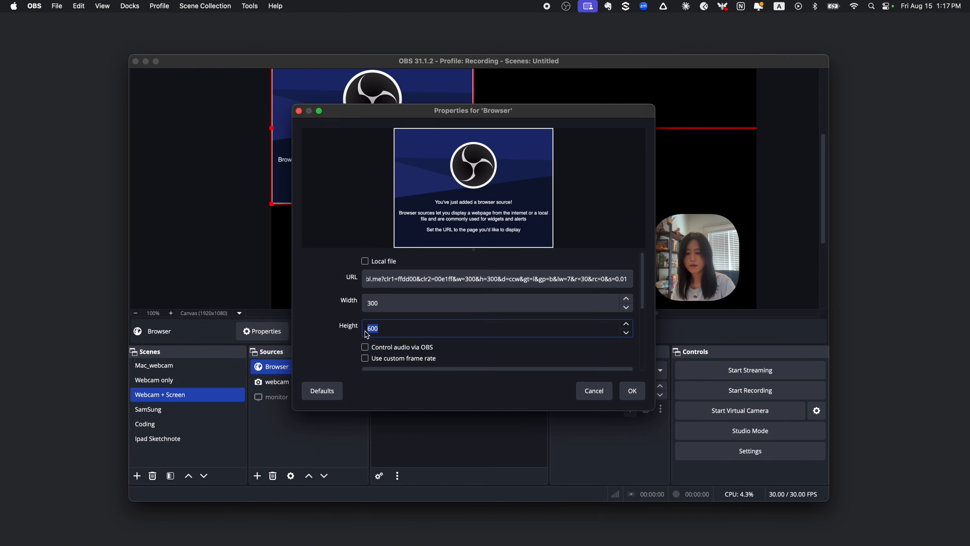
pyautogui.write('300')
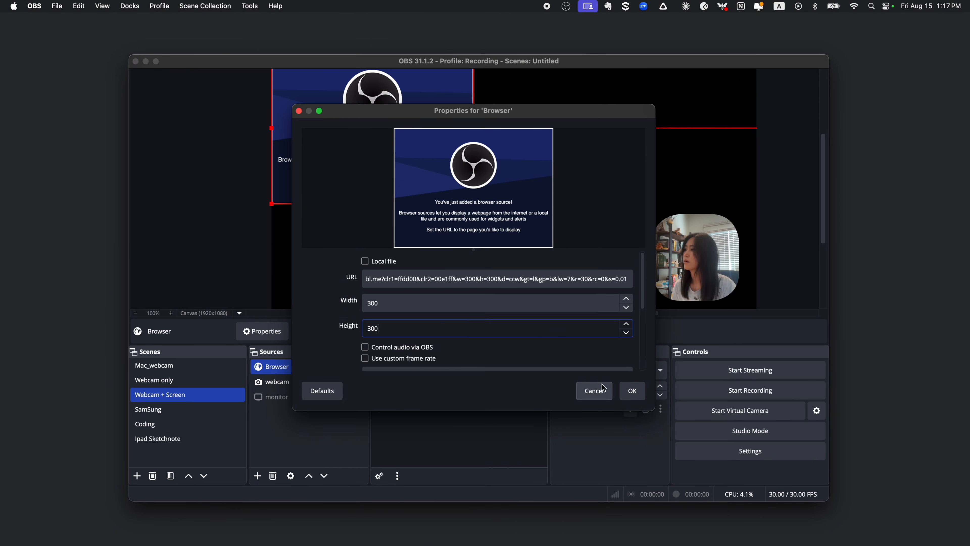
pyautogui.click(632, 391)
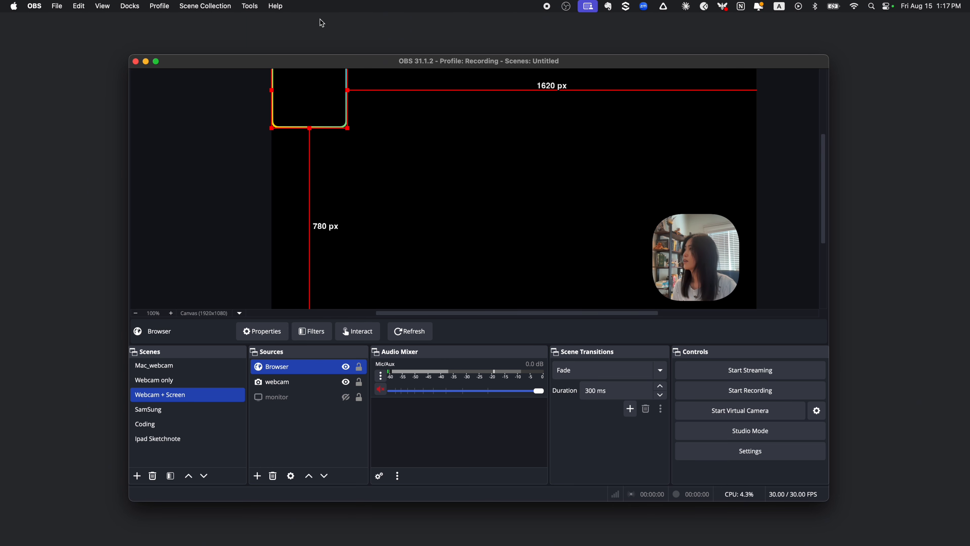
pyautogui.moveTo(310, 94); pyautogui.dragTo(390, 209)
pyautogui.click(482, 241)
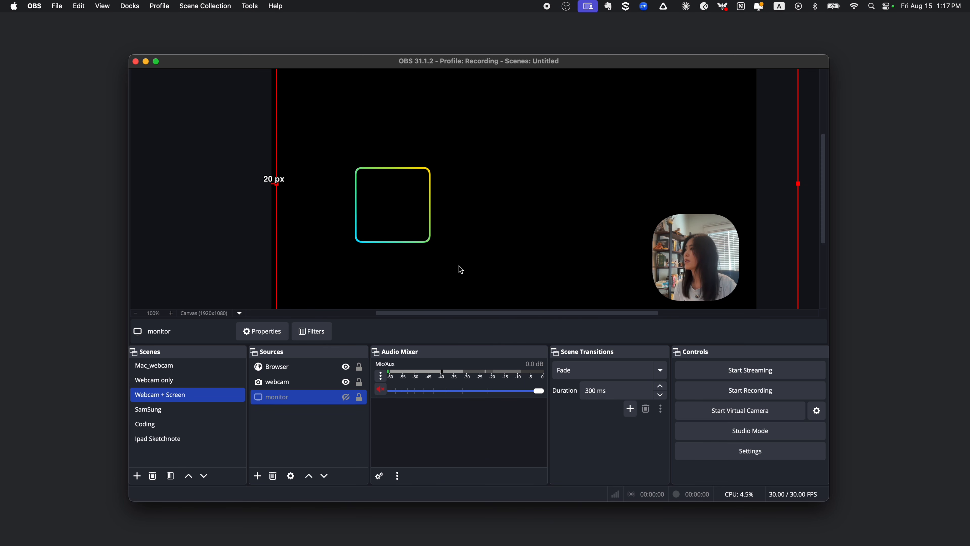
# - Change the webcam source's Image Mask/Blend filter to use camMask (1).png from the Downloads folder
pyautogui.click(283, 386)
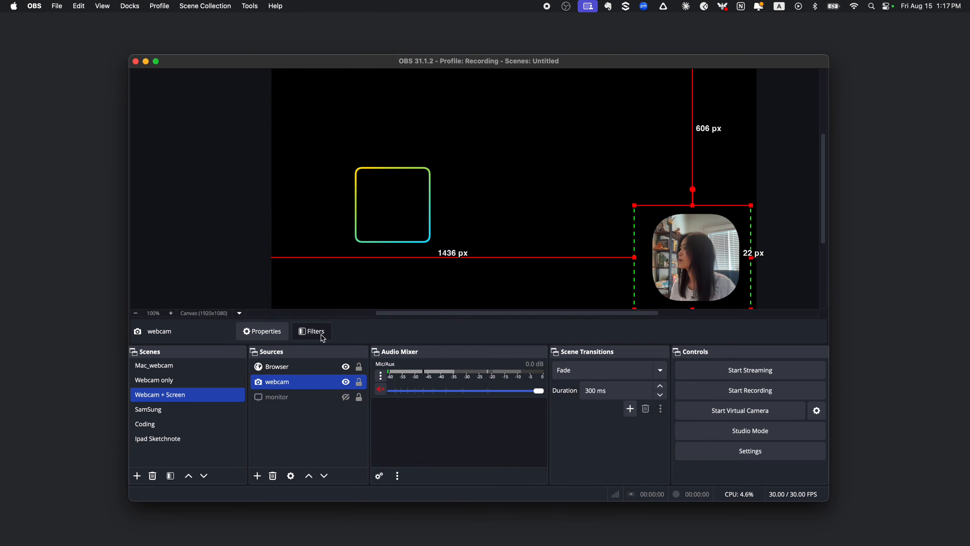
pyautogui.click(313, 331)
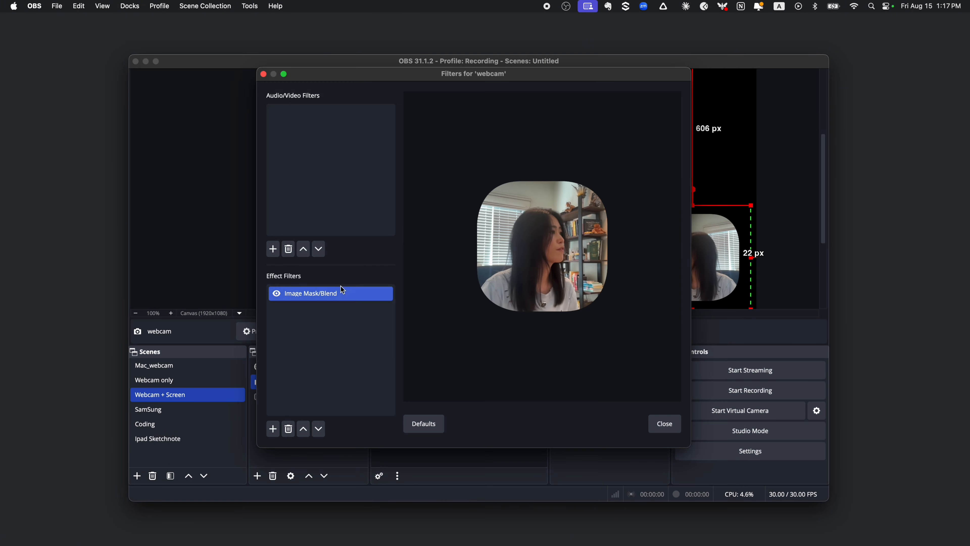
pyautogui.click(272, 429)
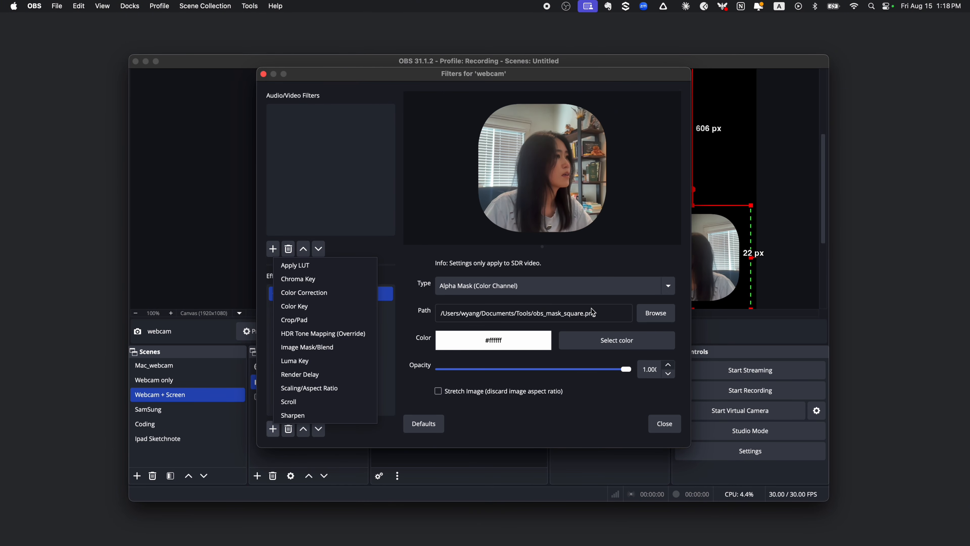
pyautogui.click(651, 315)
pyautogui.click(656, 314)
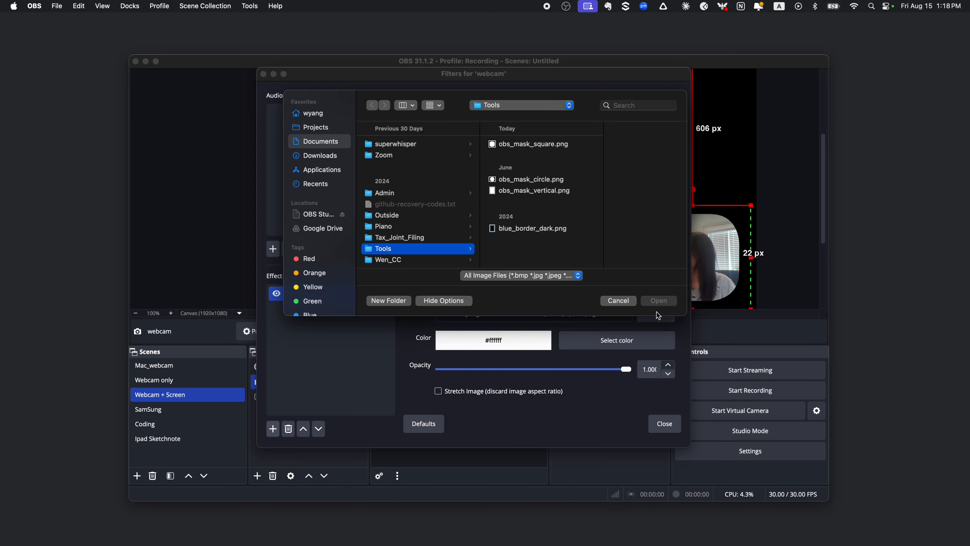
pyautogui.click(323, 156)
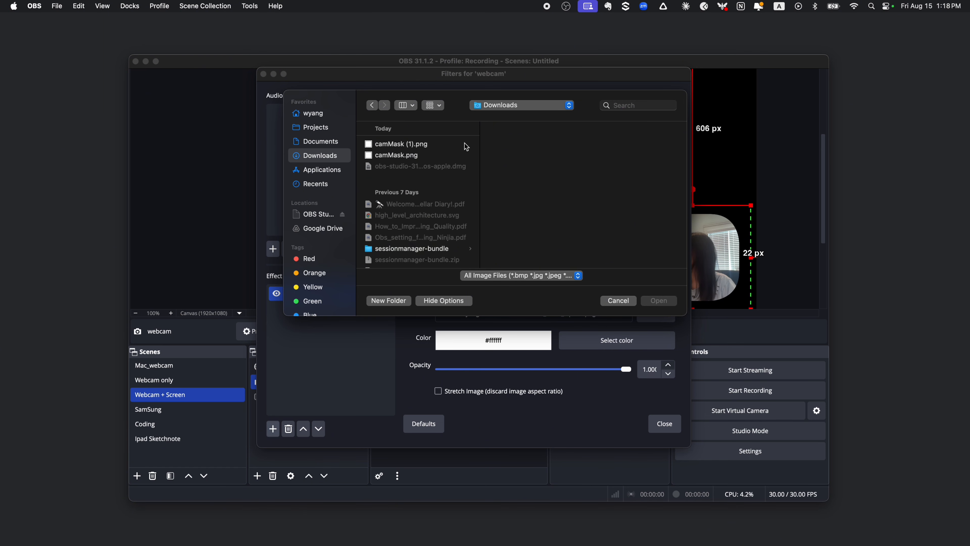
pyautogui.click(424, 148)
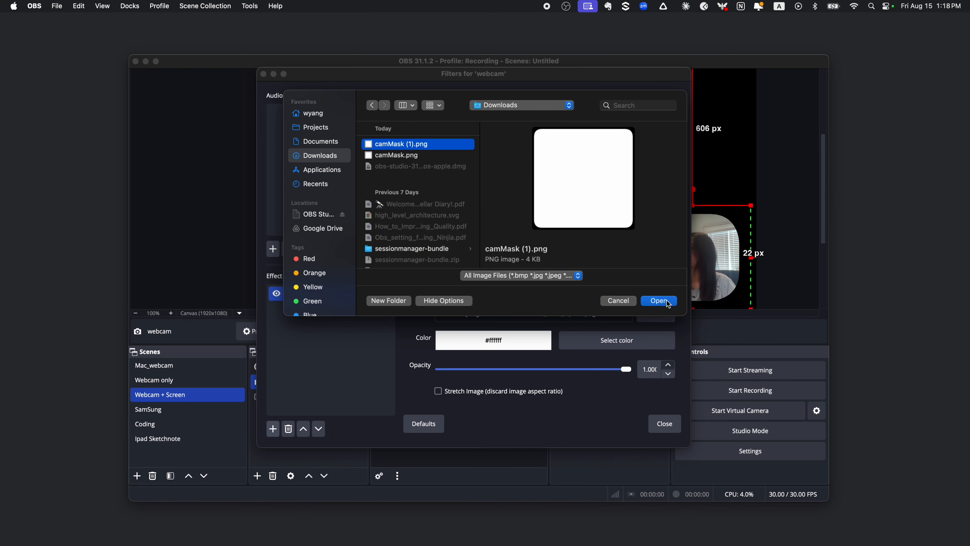
pyautogui.click(660, 301)
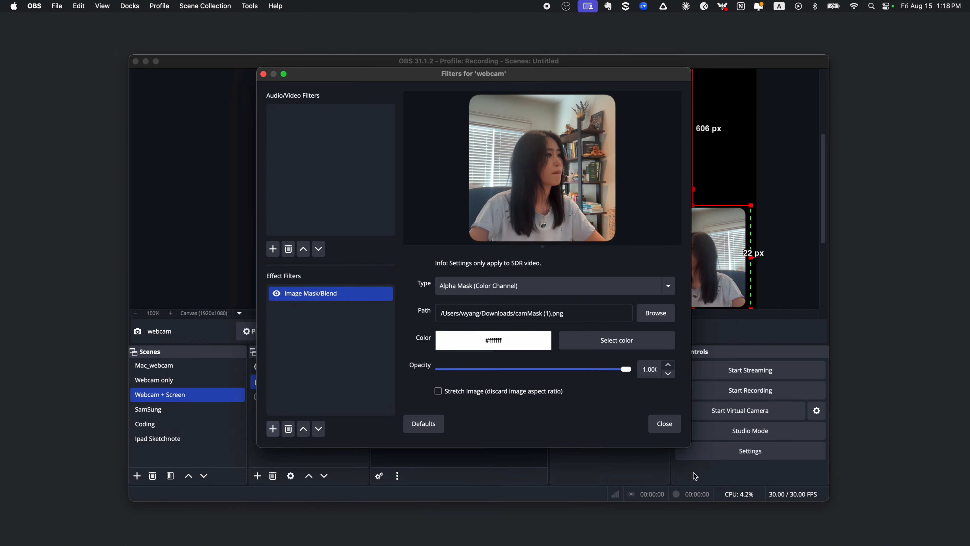
pyautogui.click(665, 427)
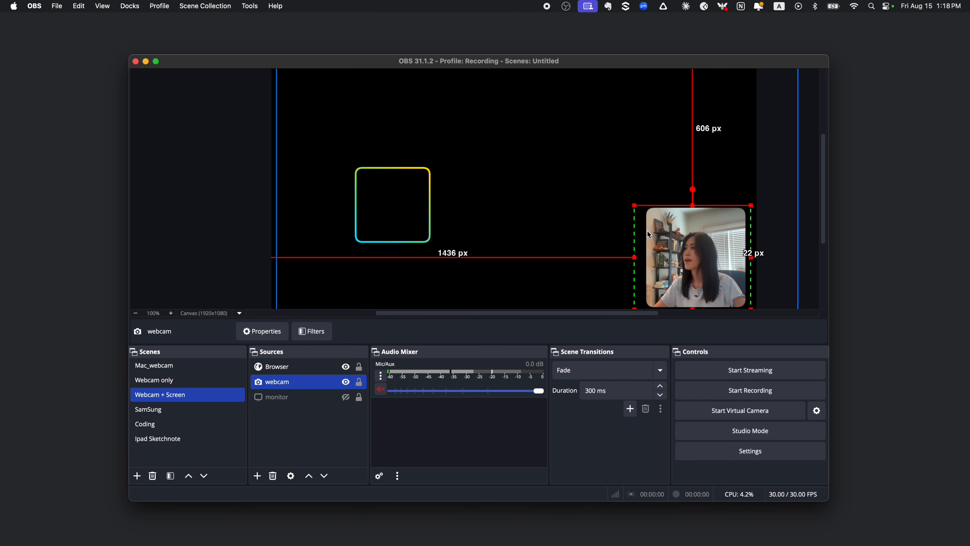
# - Move and enlarge the animated border to frame the webcam overlay, about 1476 px from the canvas's left edge and 604 px from its top
pyautogui.click(418, 212)
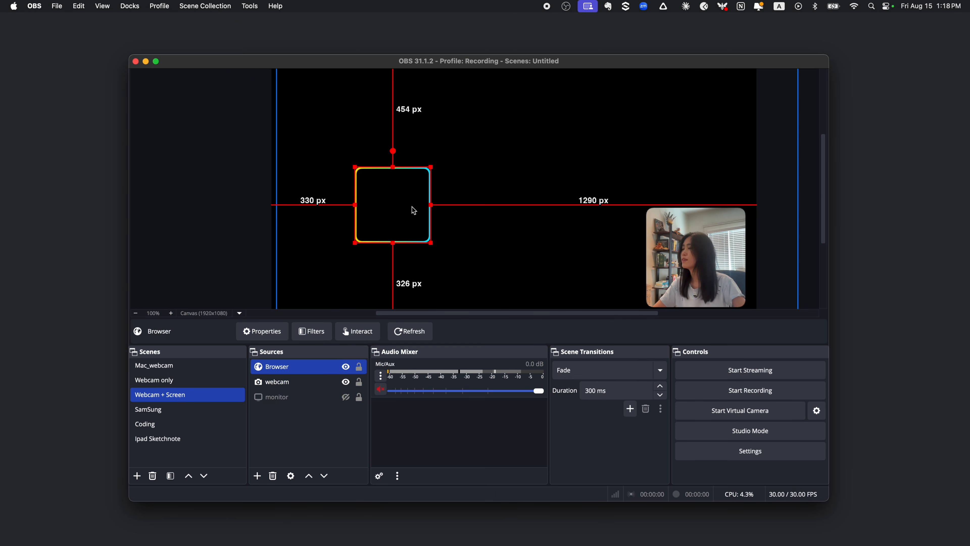
pyautogui.moveTo(414, 210); pyautogui.dragTo(717, 263)
pyautogui.moveTo(659, 223); pyautogui.dragTo(639, 208)
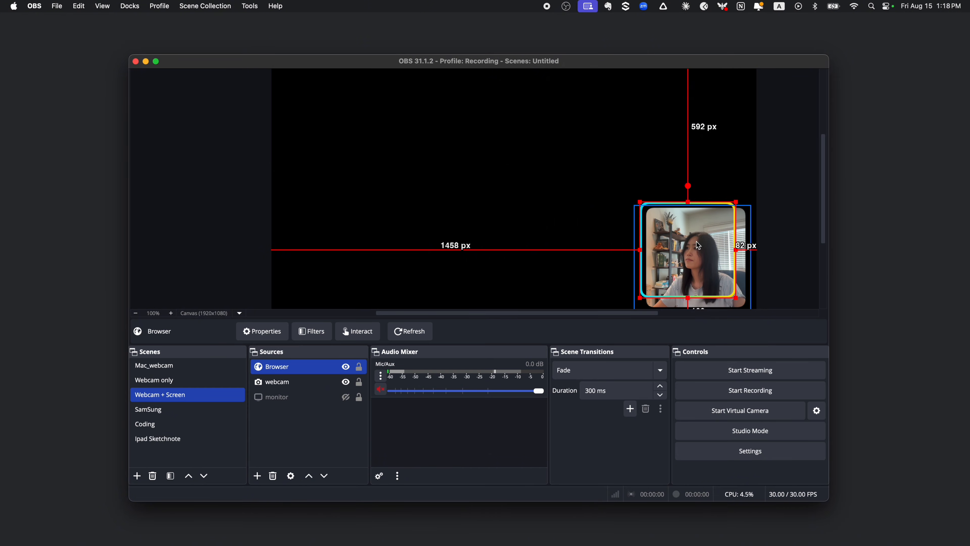
pyautogui.moveTo(698, 245); pyautogui.dragTo(706, 250)
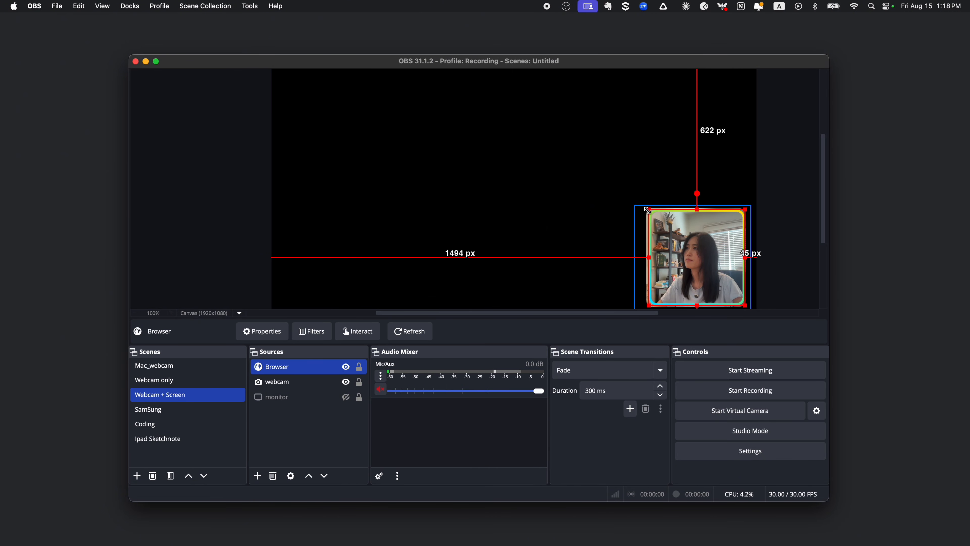
pyautogui.moveTo(647, 209)
pyautogui.mouseDown()
pyautogui.moveTo(634, 195)
pyautogui.moveTo(641, 201)
pyautogui.mouseUp()
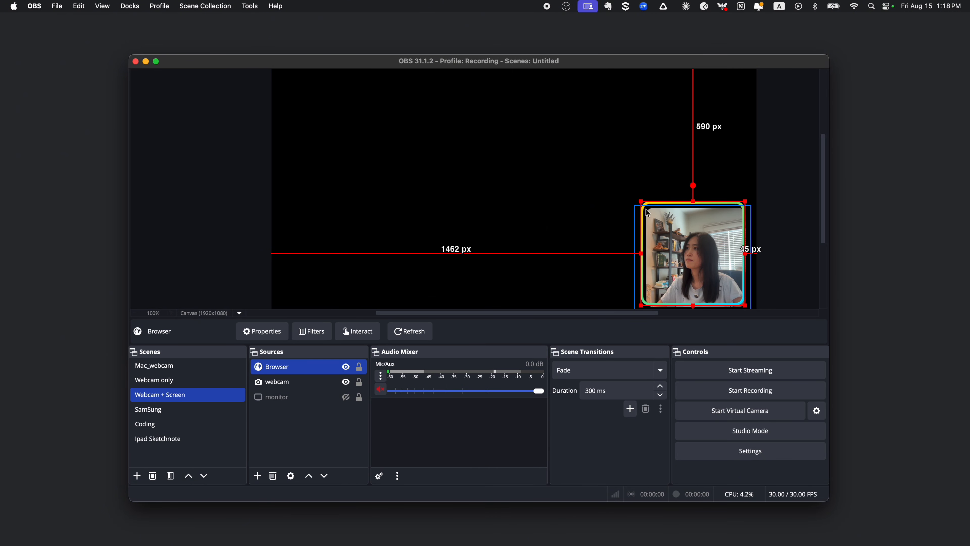
pyautogui.moveTo(681, 227); pyautogui.dragTo(685, 231)
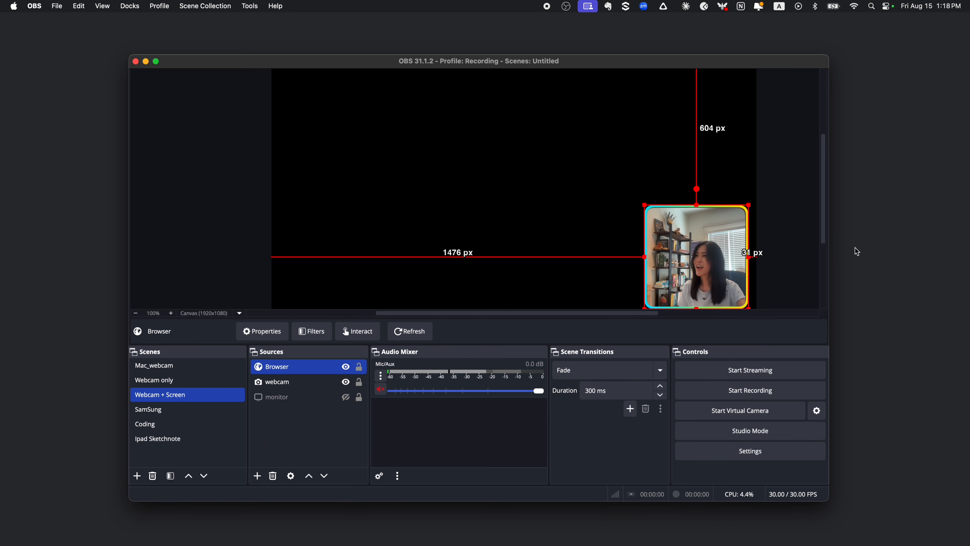
pyautogui.click(795, 240)
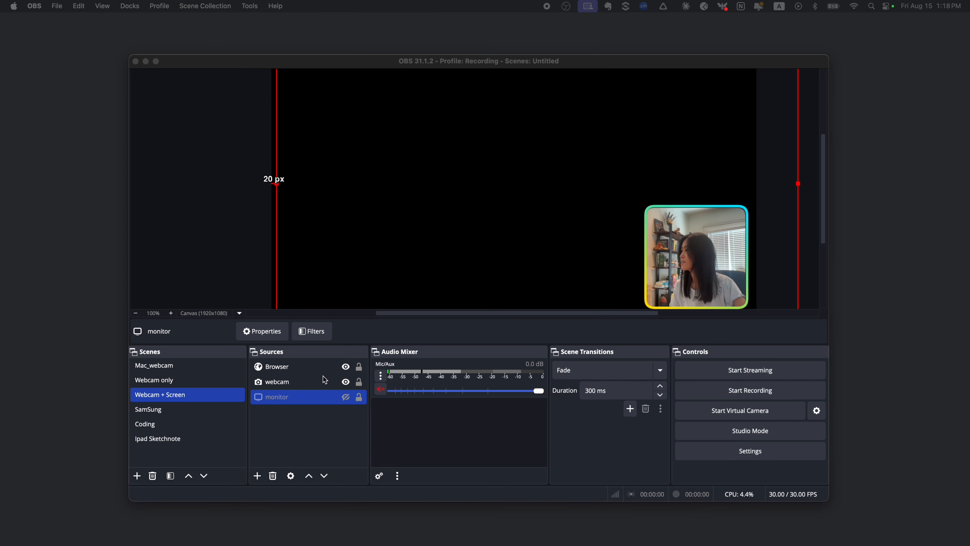
# - Make the monitor source visible and start a recording, scrolling through the routes.ts code on the captured screen
pyautogui.click(345, 397)
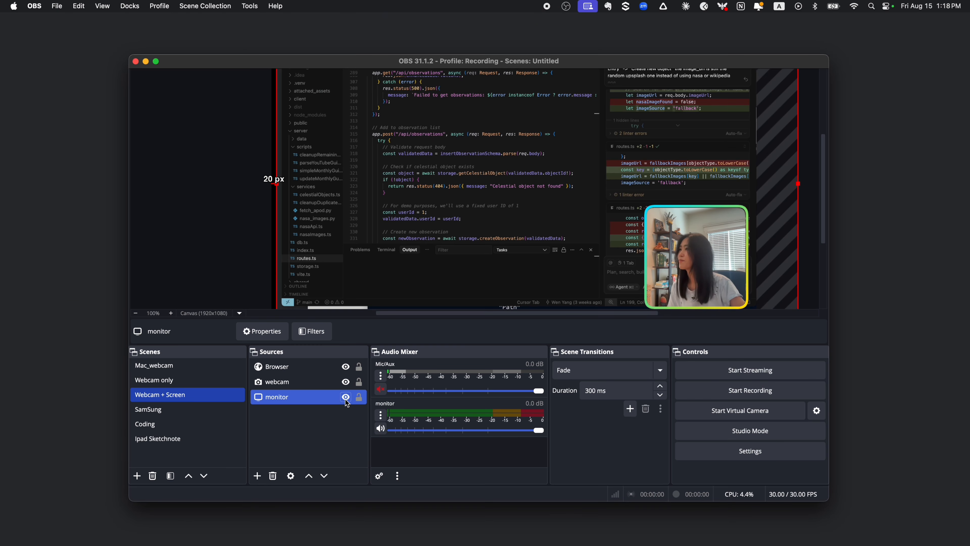
pyautogui.click(766, 394)
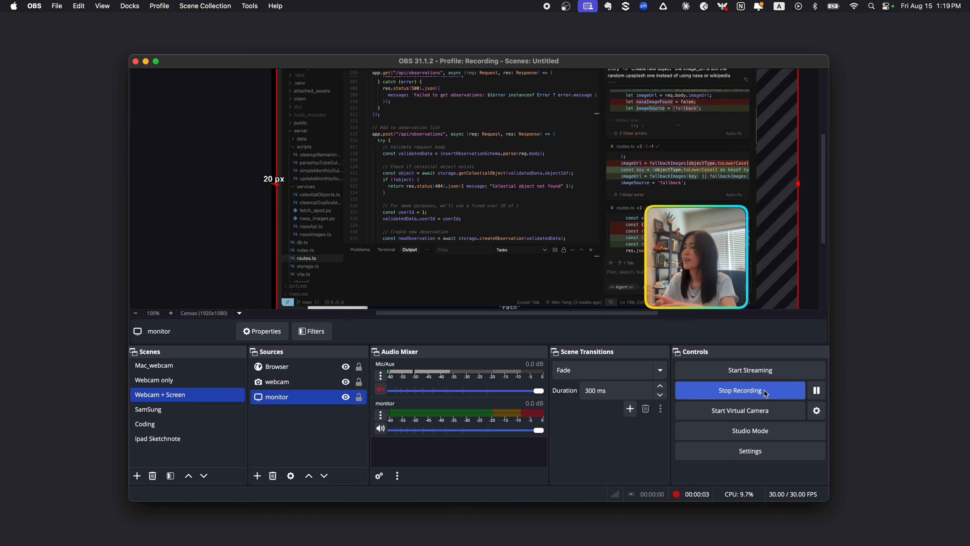
pyautogui.scroll(15, 458, 173)
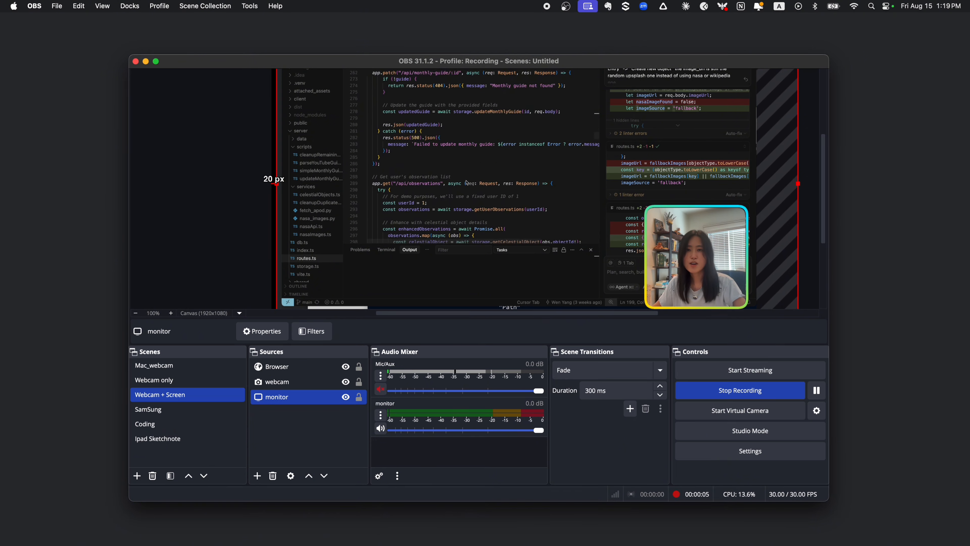
pyautogui.scroll(8, 466, 182)
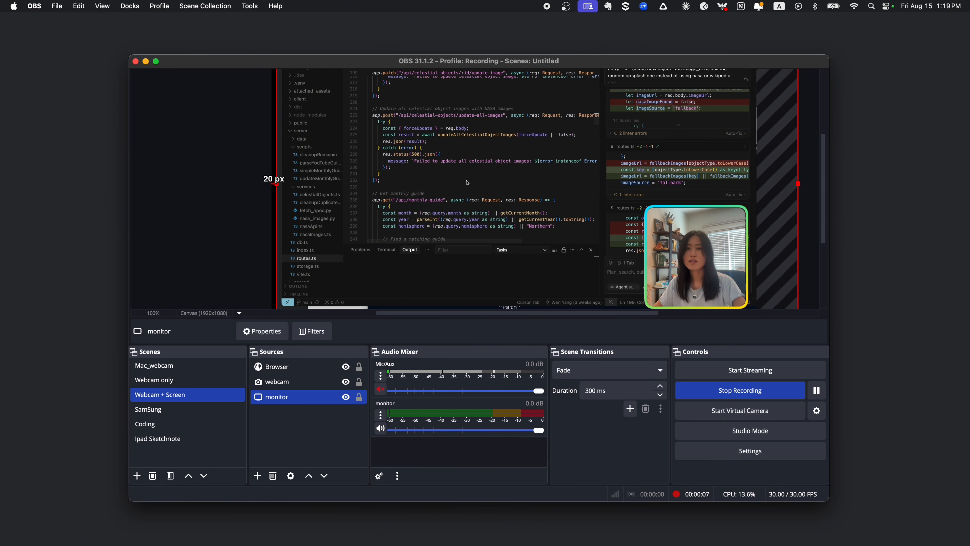
pyautogui.scroll(-10, 467, 183)
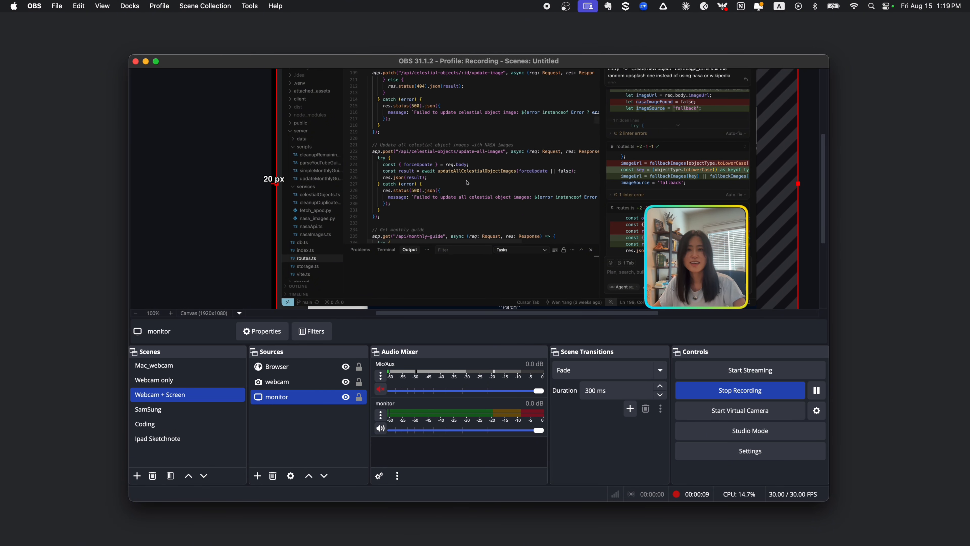
pyautogui.scroll(1, 467, 183)
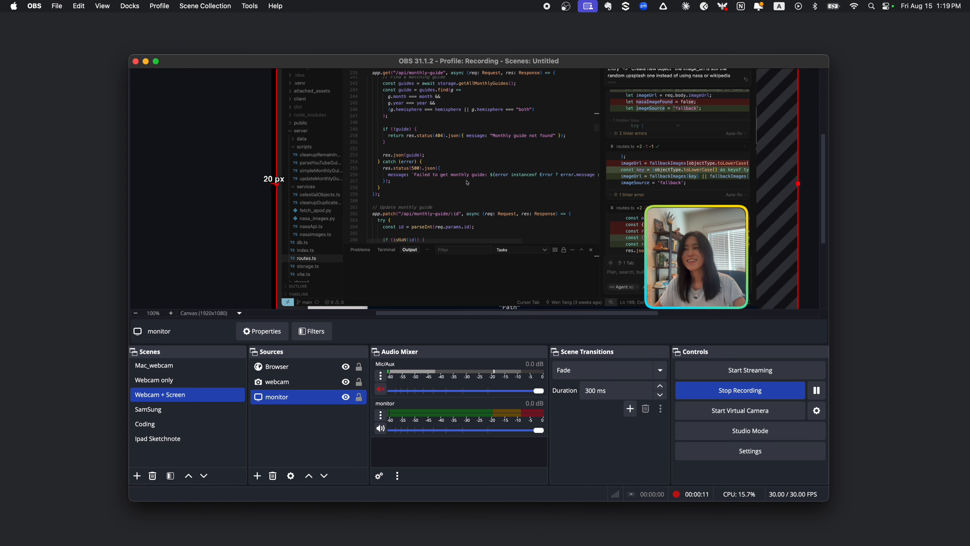